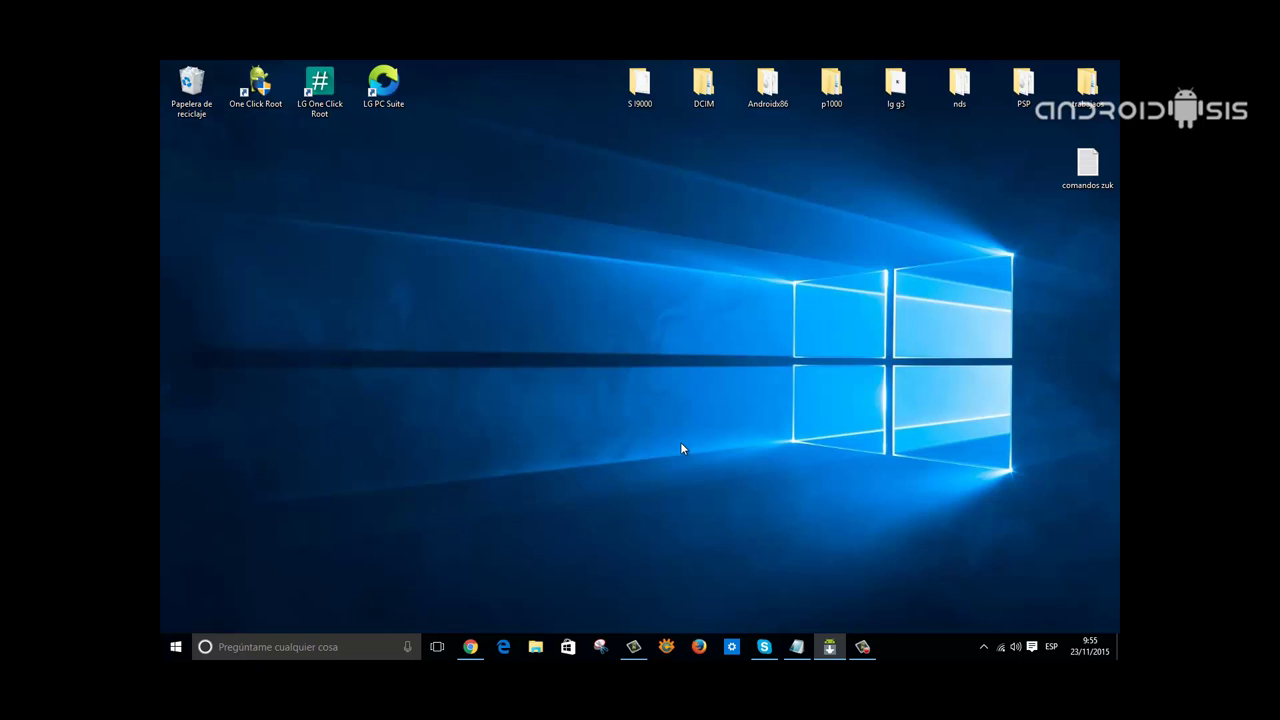
- Switch to Chrome and find the SDK Tools Only downloads on the Android developer download page
{"action": "left_click", "coordinate": [470, 647]}
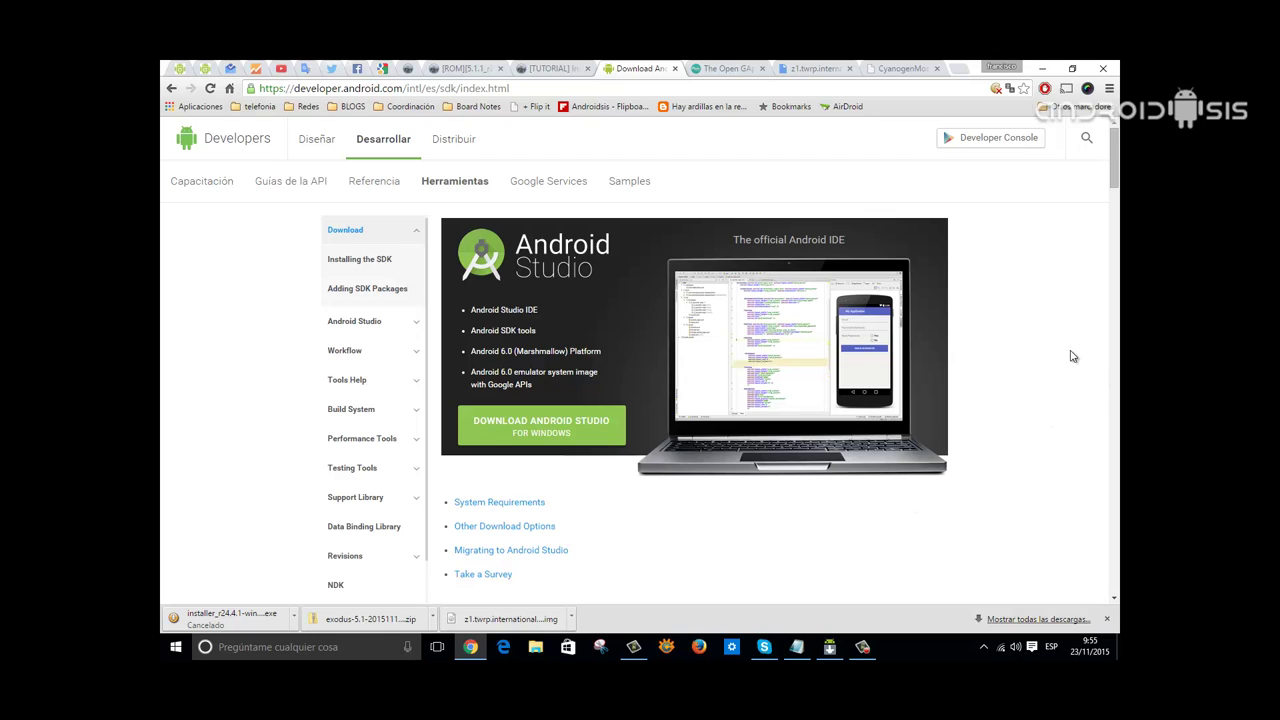
{"action": "scroll", "coordinate": [1072, 356], "scroll_direction": "down", "scroll_amount": 5}
{"action": "scroll", "coordinate": [1072, 356], "scroll_direction": "up", "scroll_amount": 5}
{"action": "scroll", "coordinate": [1004, 397], "scroll_direction": "down", "scroll_amount": 15}
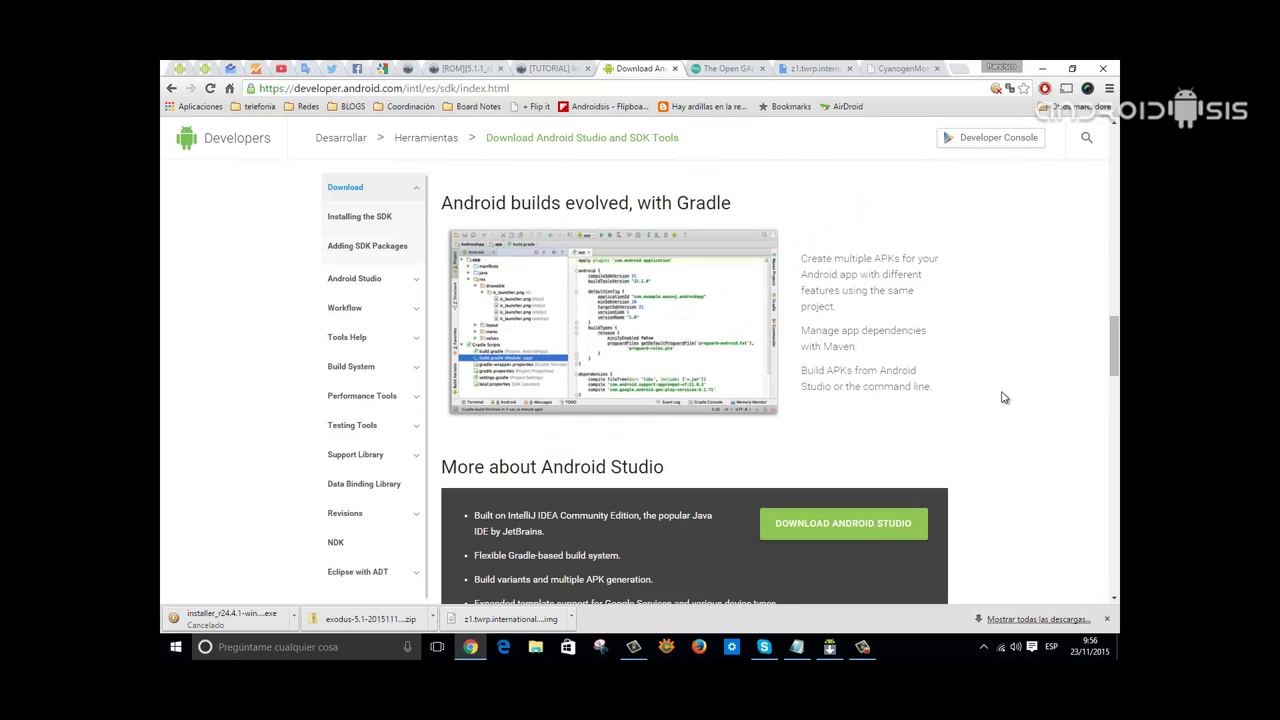
{"action": "scroll", "coordinate": [1004, 397], "scroll_direction": "down", "scroll_amount": 15}
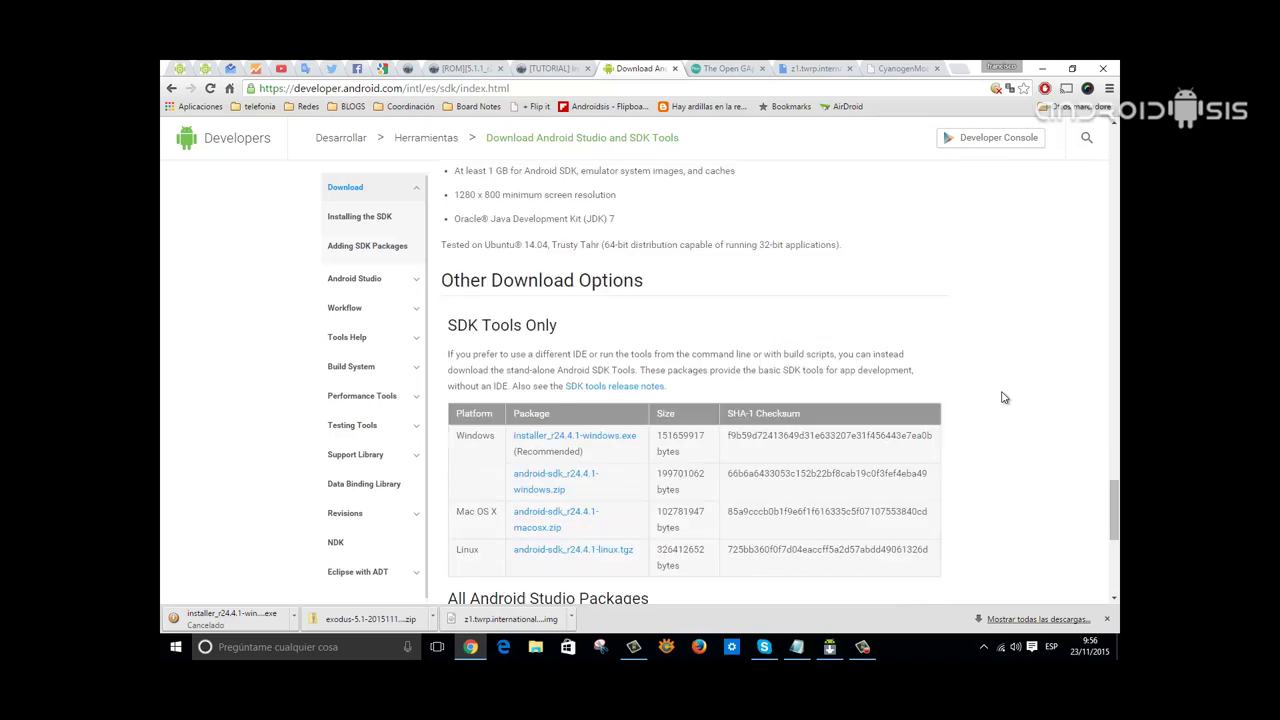
{"action": "scroll", "coordinate": [1004, 397], "scroll_direction": "down", "scroll_amount": 2}
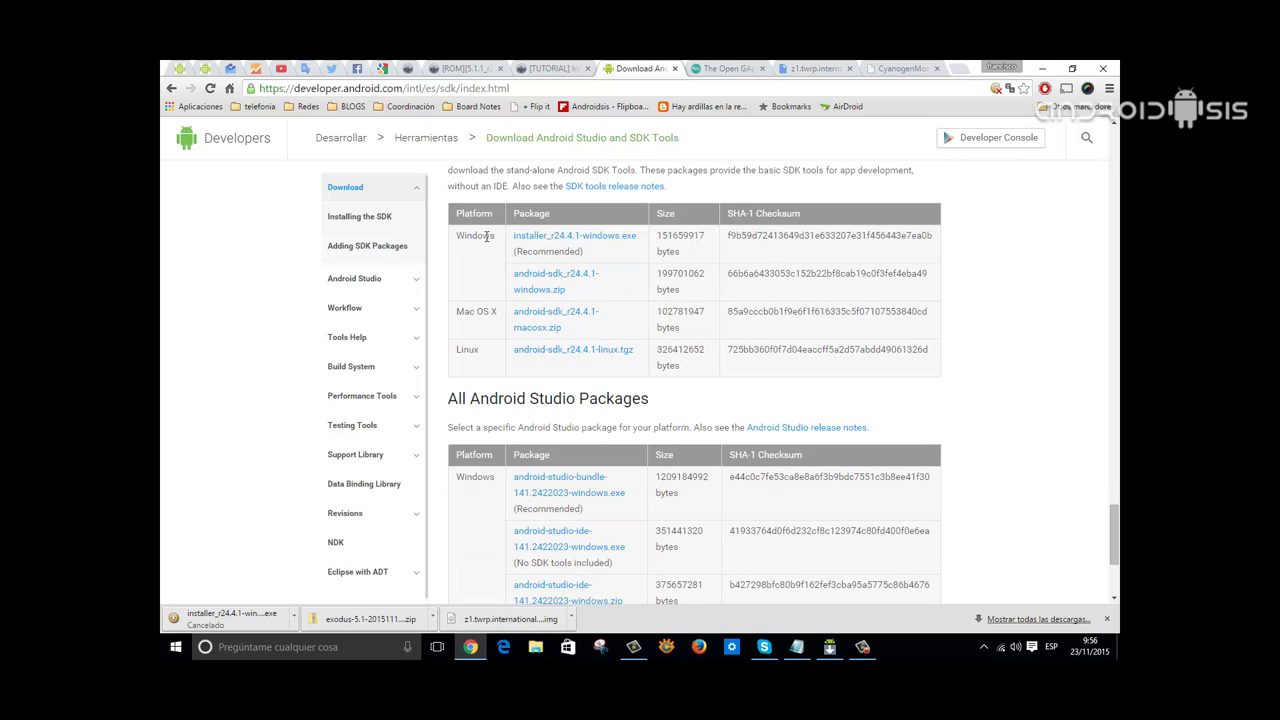
- Try to download installer_r24.4.1-windows.exe, accepting the SDK licence terms
{"action": "left_click", "coordinate": [605, 237]}
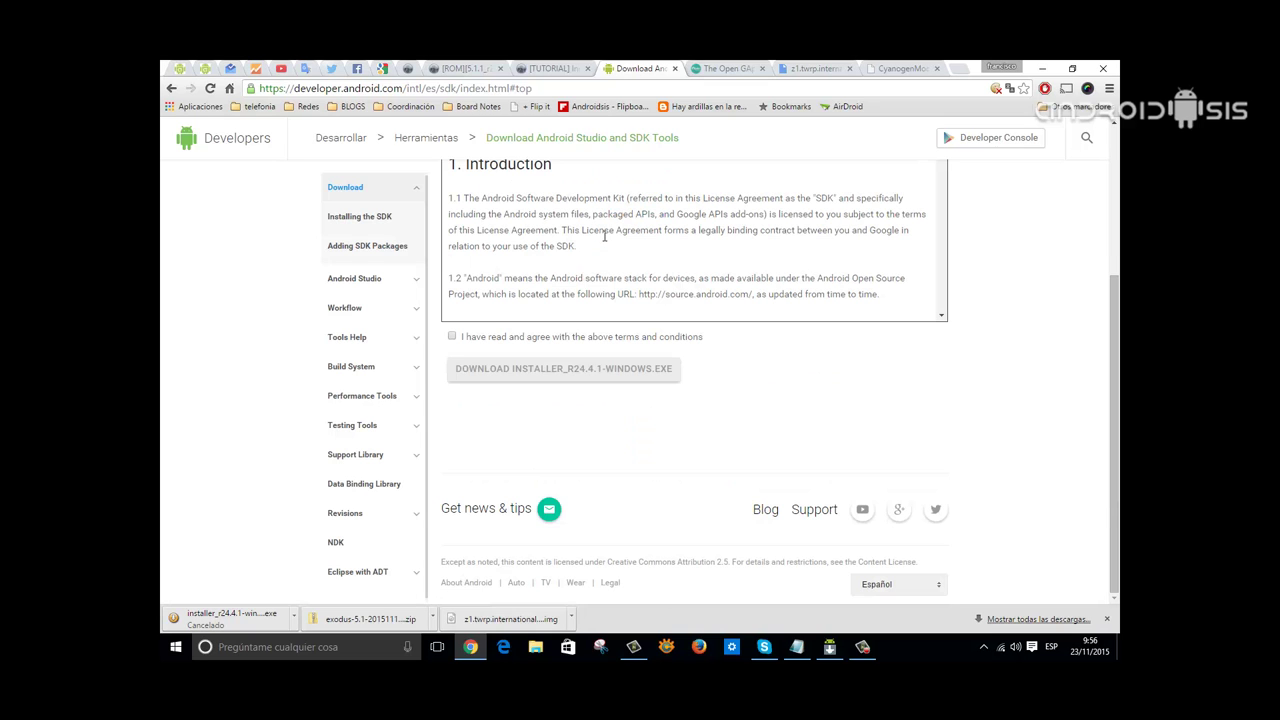
{"action": "left_click", "coordinate": [452, 337]}
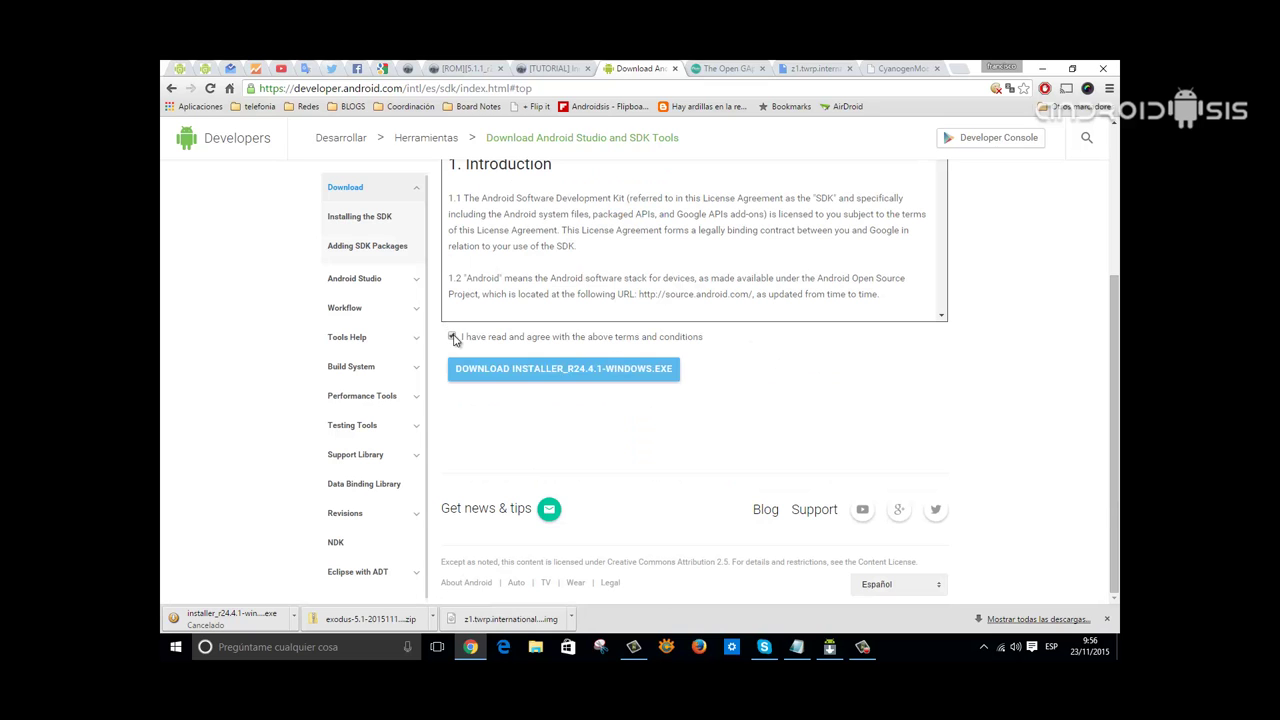
{"action": "left_click", "coordinate": [517, 370]}
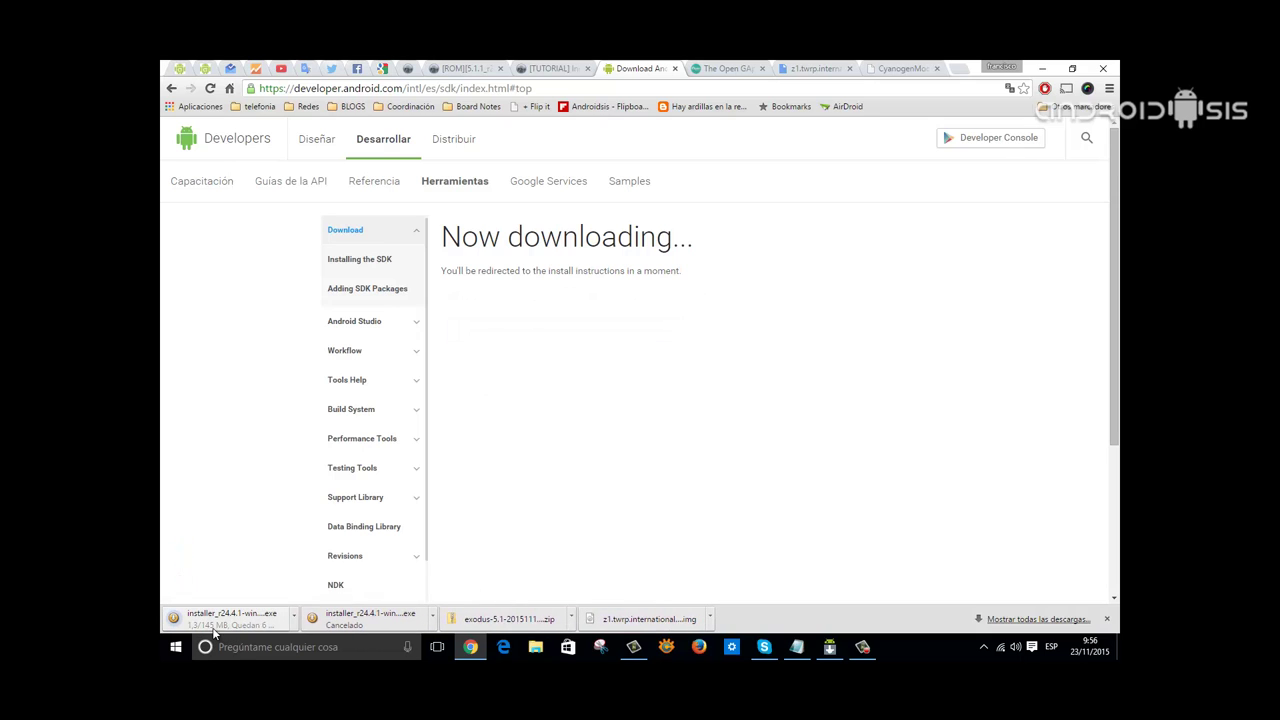
{"action": "left_click", "coordinate": [293, 619]}
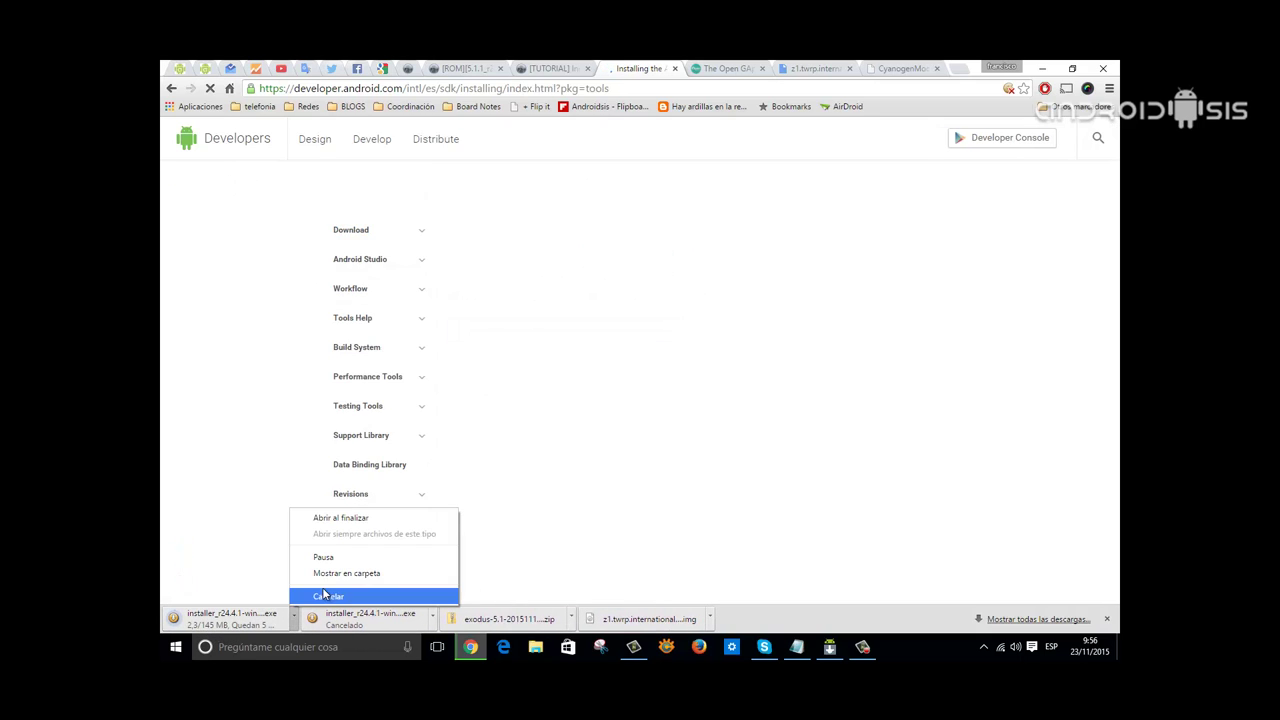
{"action": "left_click", "coordinate": [328, 597]}
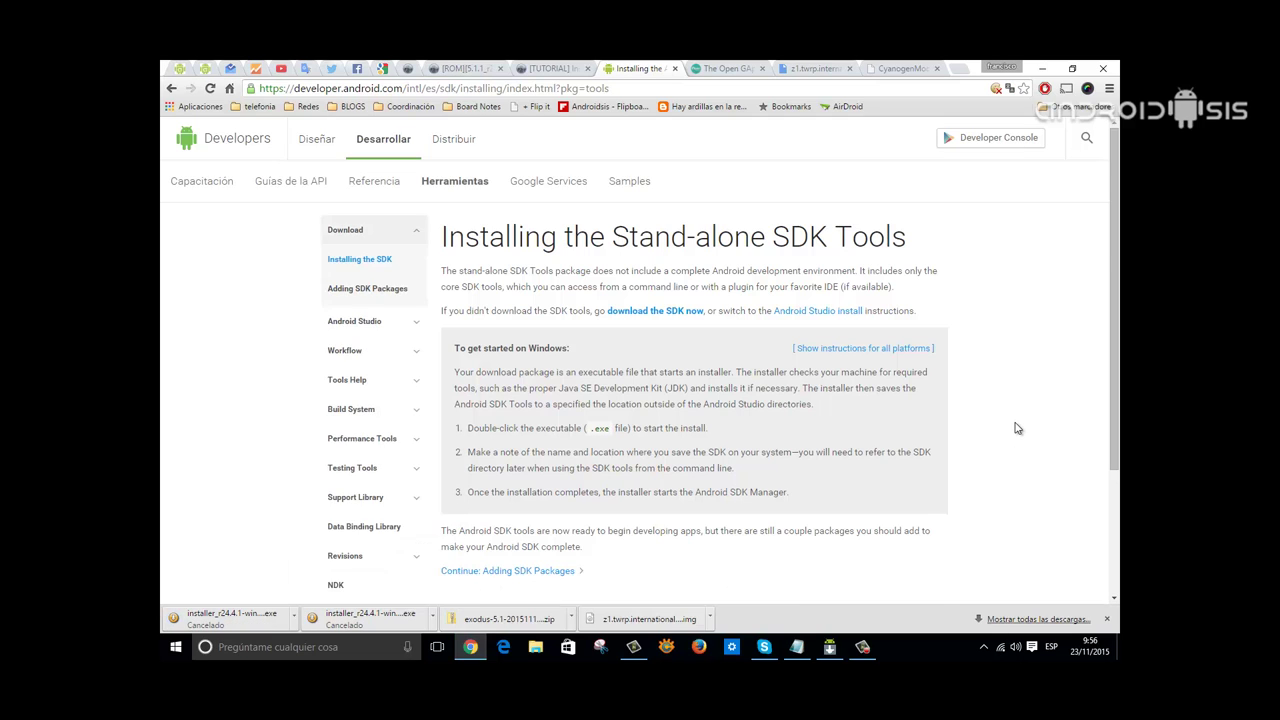
- Minimize the browser and review the package list in the Android SDK Manager down to the Extras, closing the manager when done
{"action": "scroll", "coordinate": [1017, 428], "scroll_direction": "down", "scroll_amount": 3}
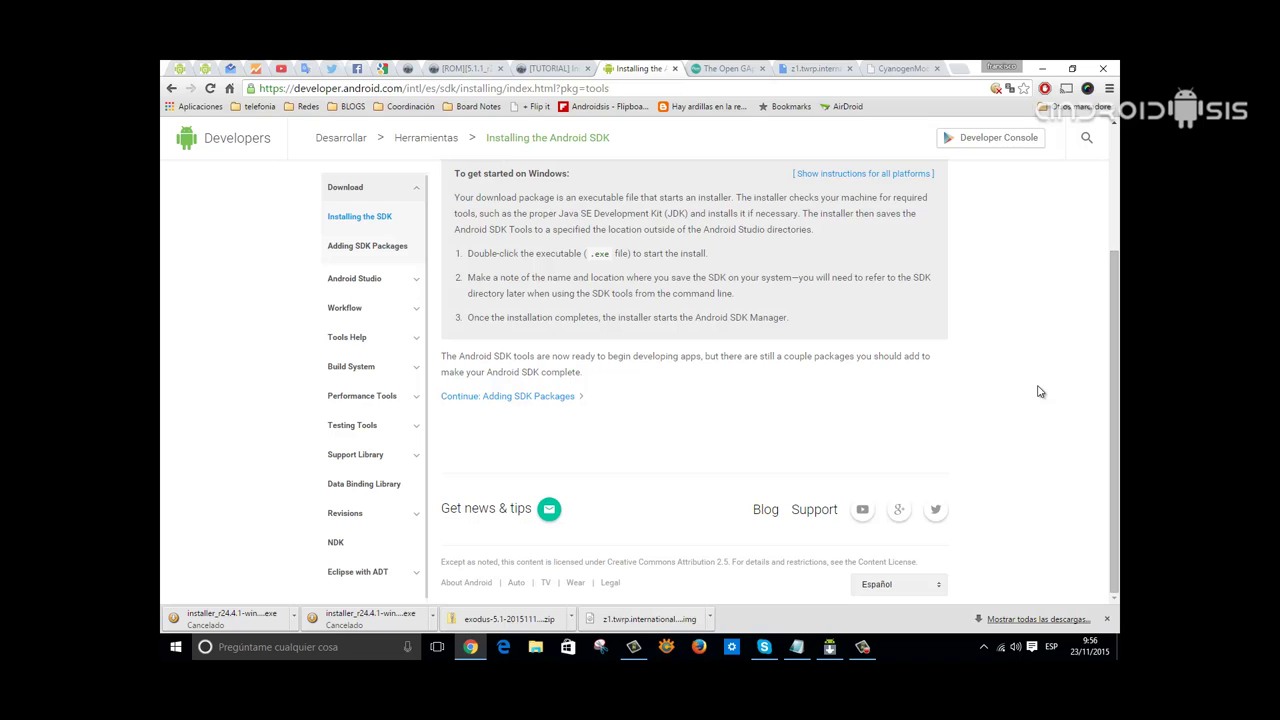
{"action": "left_click", "coordinate": [1042, 68]}
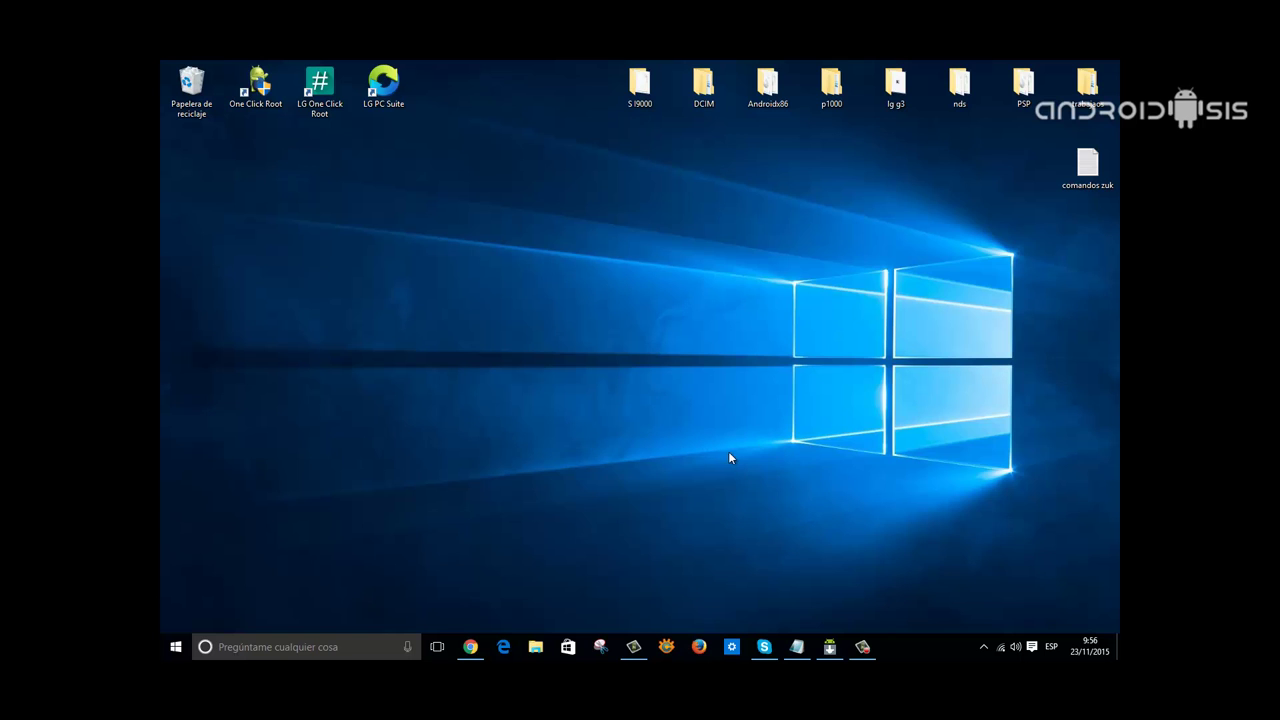
{"action": "left_click", "coordinate": [830, 647]}
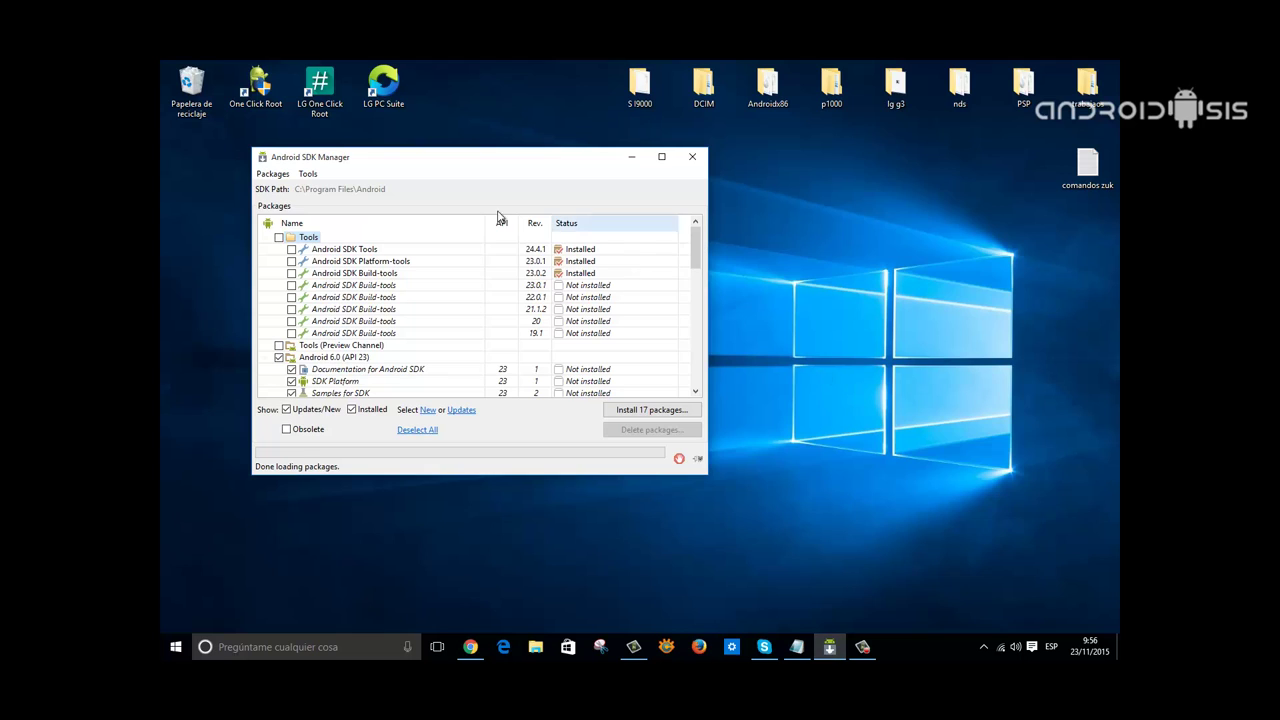
{"action": "scroll", "coordinate": [698, 248], "scroll_direction": "down", "scroll_amount": 2}
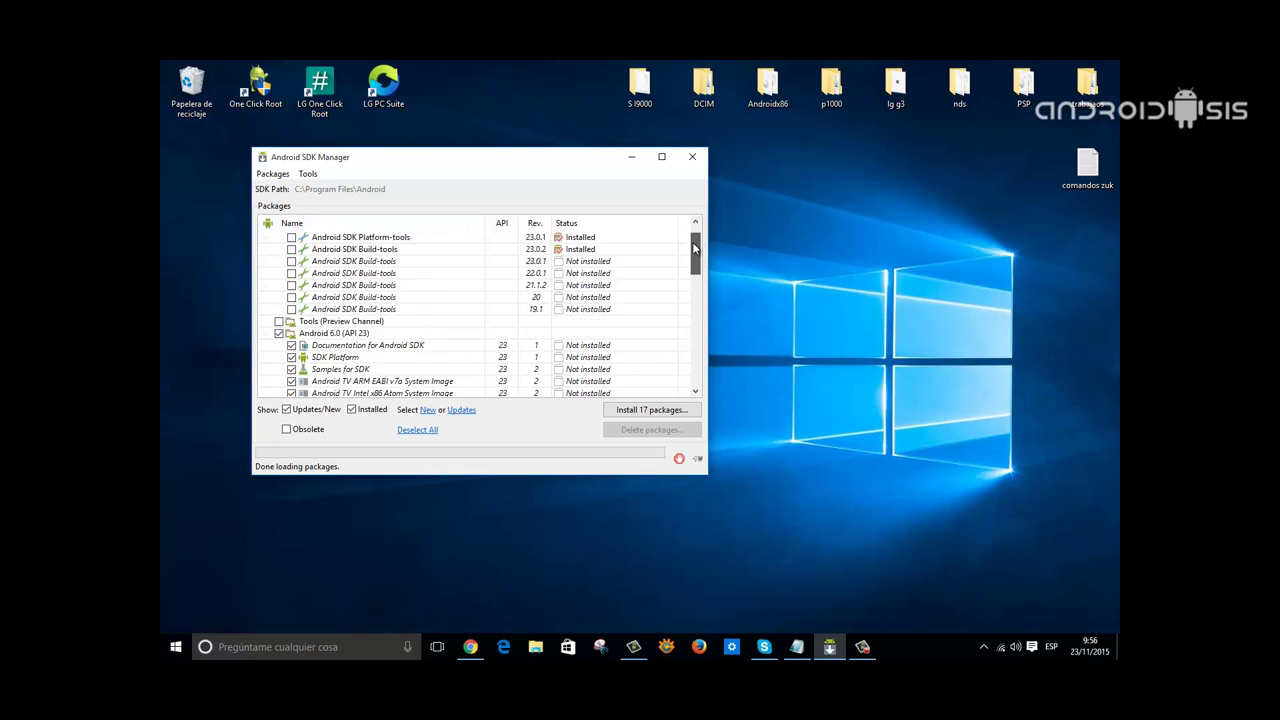
{"action": "scroll", "coordinate": [698, 248], "scroll_direction": "up", "scroll_amount": 2}
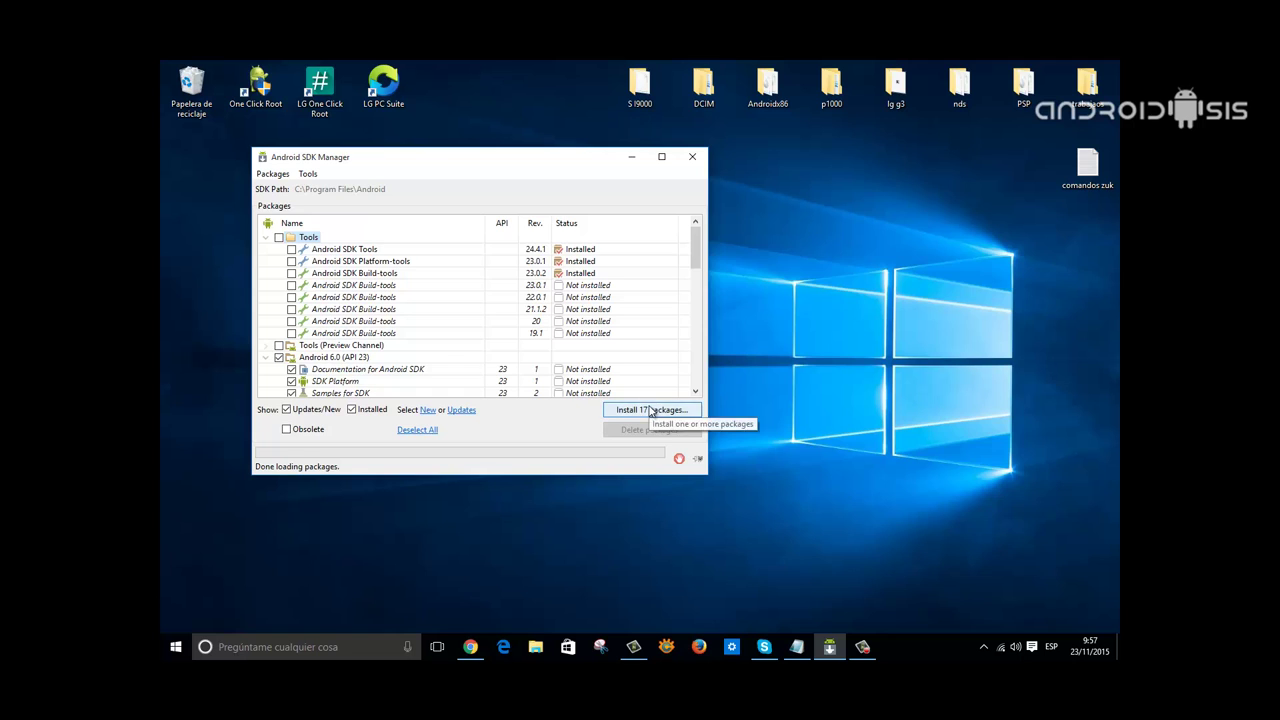
{"action": "left_click_drag", "start_coordinate": [697, 261], "coordinate": [711, 391]}
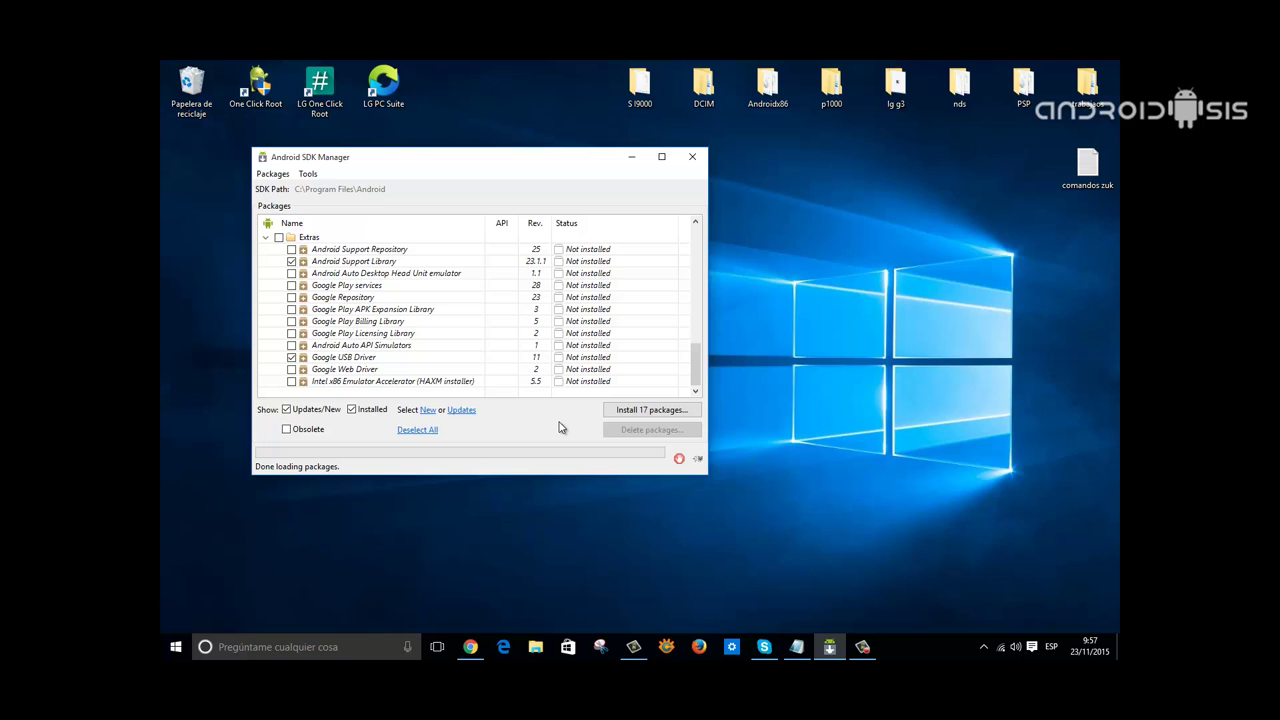
{"action": "left_click", "coordinate": [699, 162]}
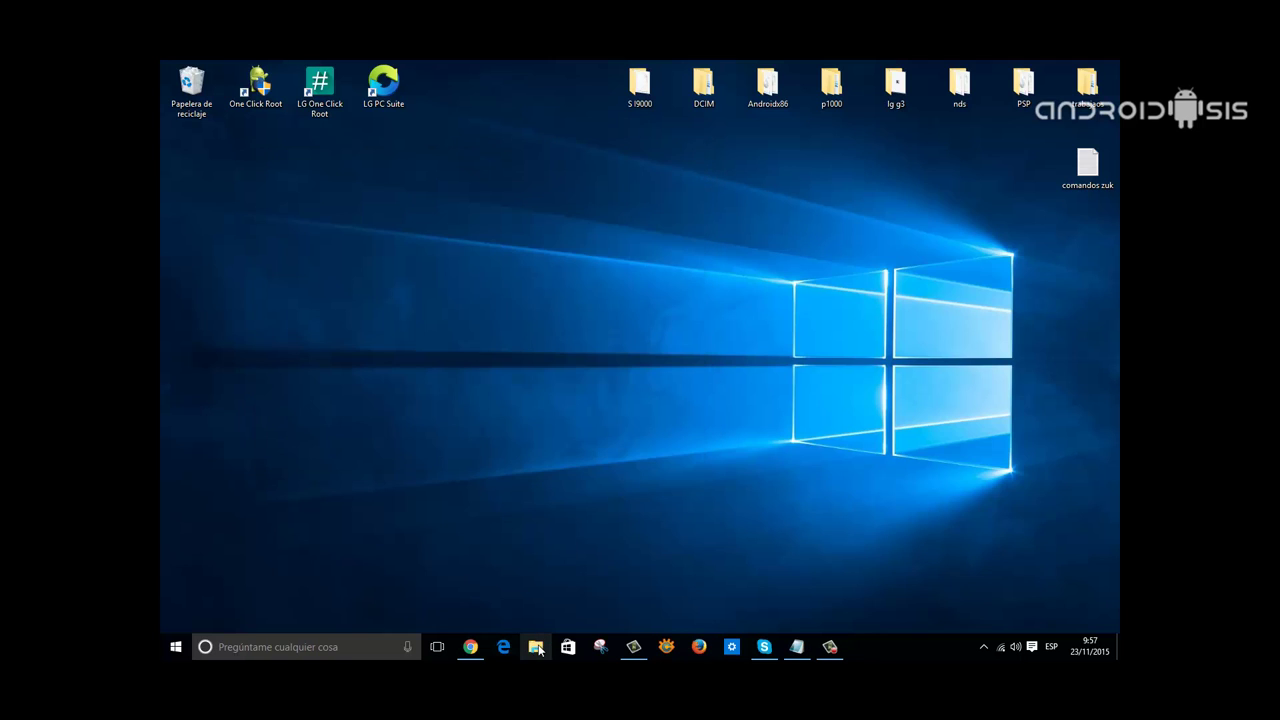
- Open the C:\Archivos de programa\Android\platform-tools folder in File Explorer
{"action": "left_click", "coordinate": [537, 648]}
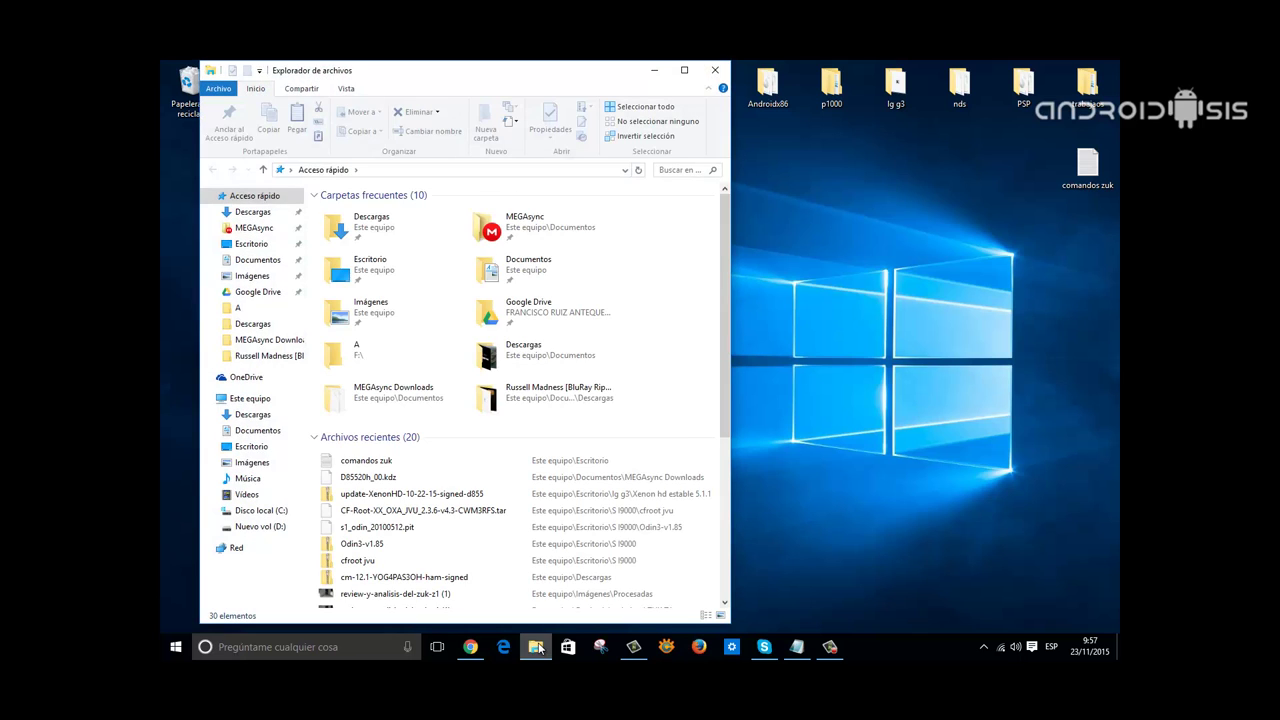
{"action": "left_click", "coordinate": [262, 511]}
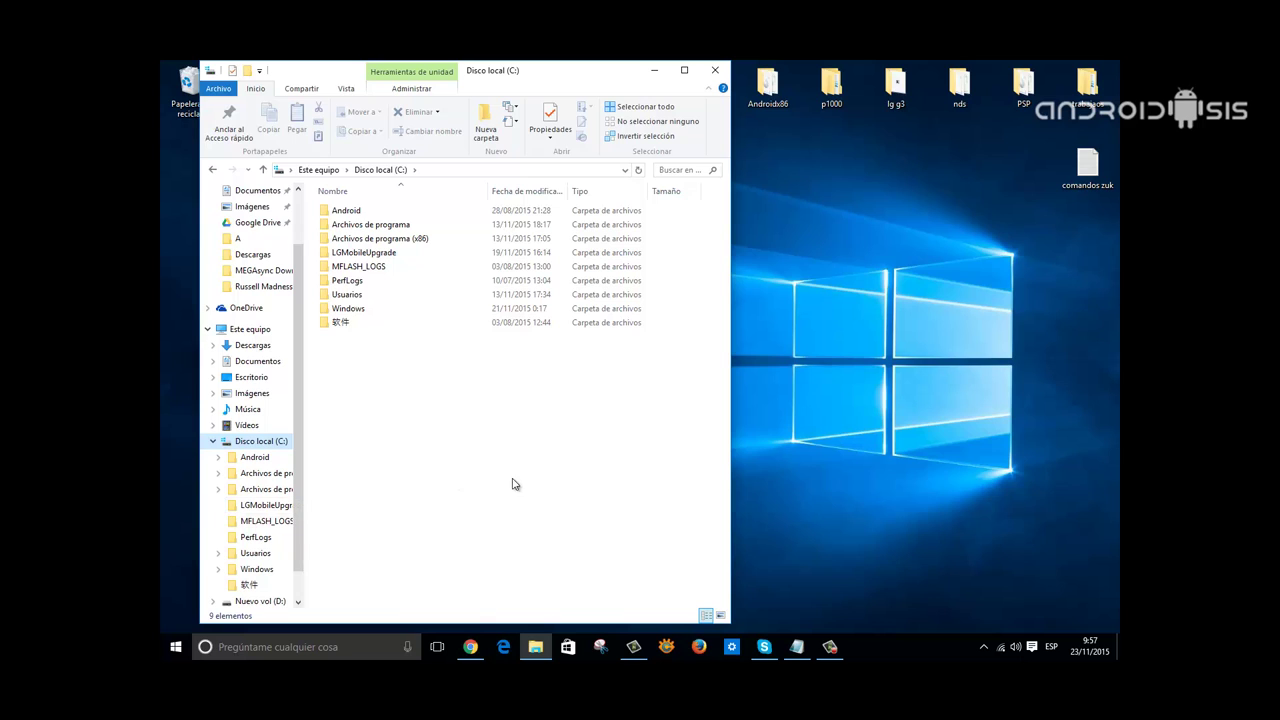
{"action": "double_click", "coordinate": [392, 224]}
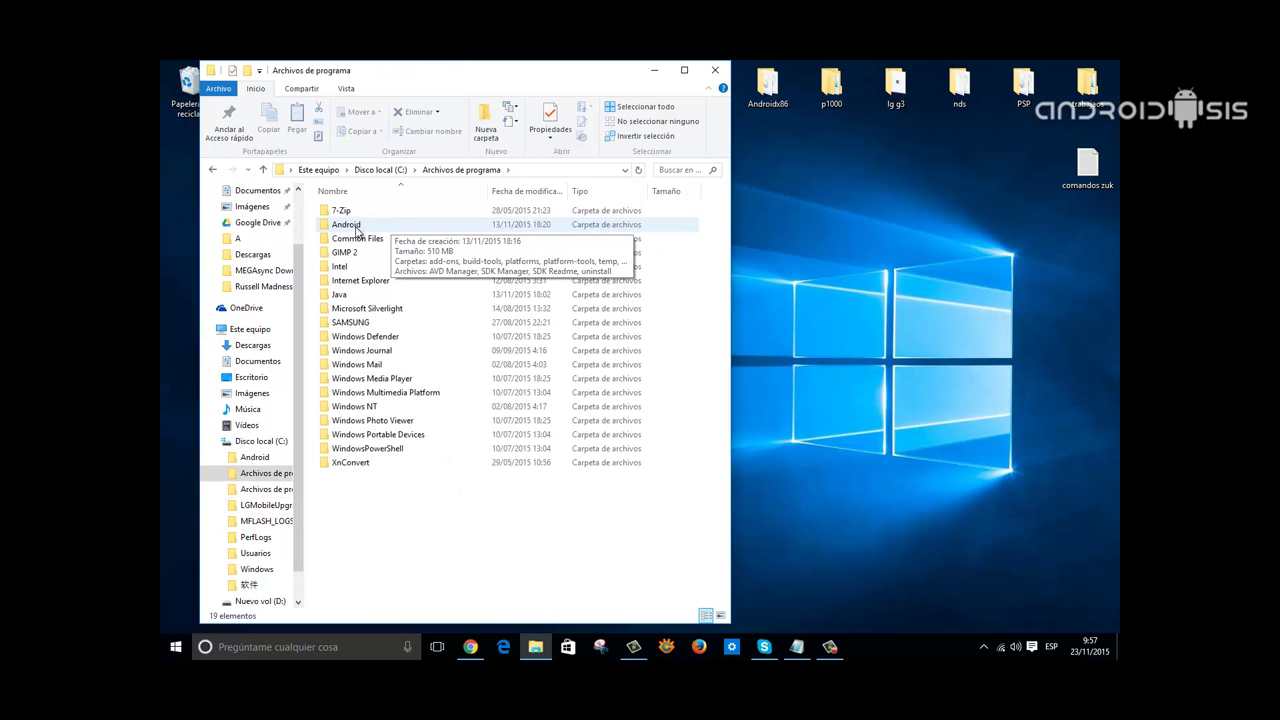
{"action": "double_click", "coordinate": [341, 229]}
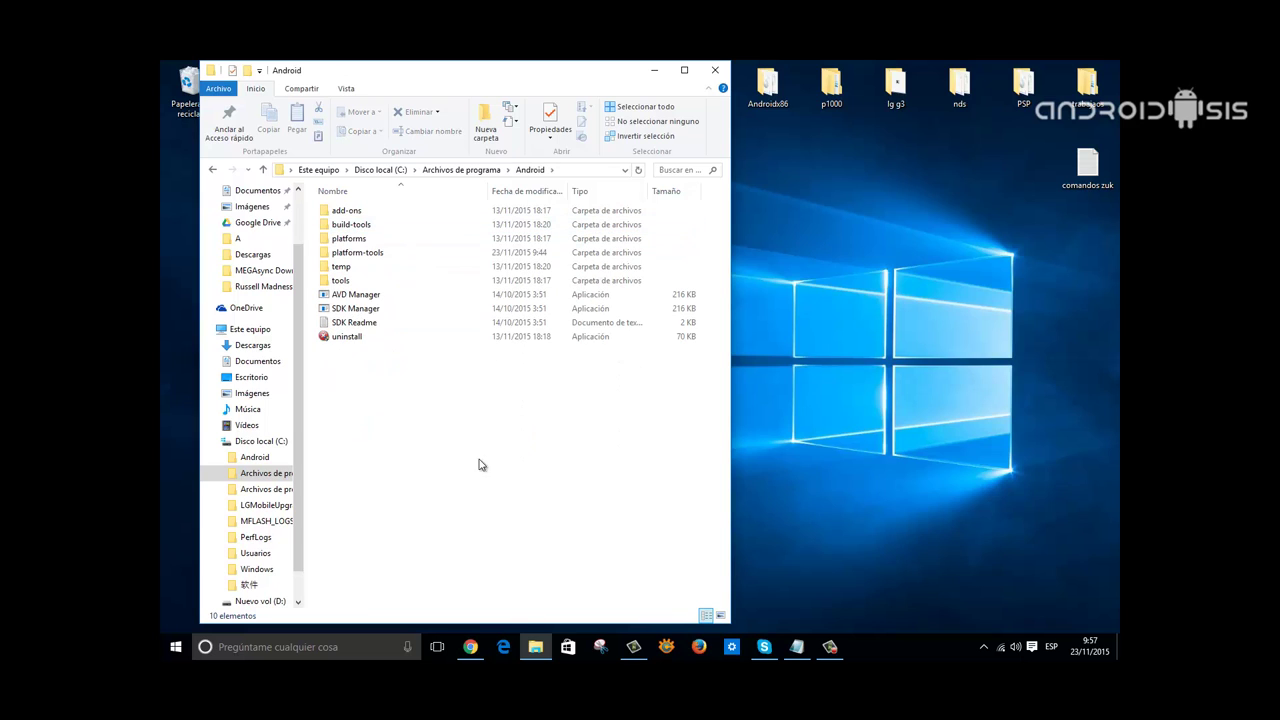
{"action": "double_click", "coordinate": [353, 256]}
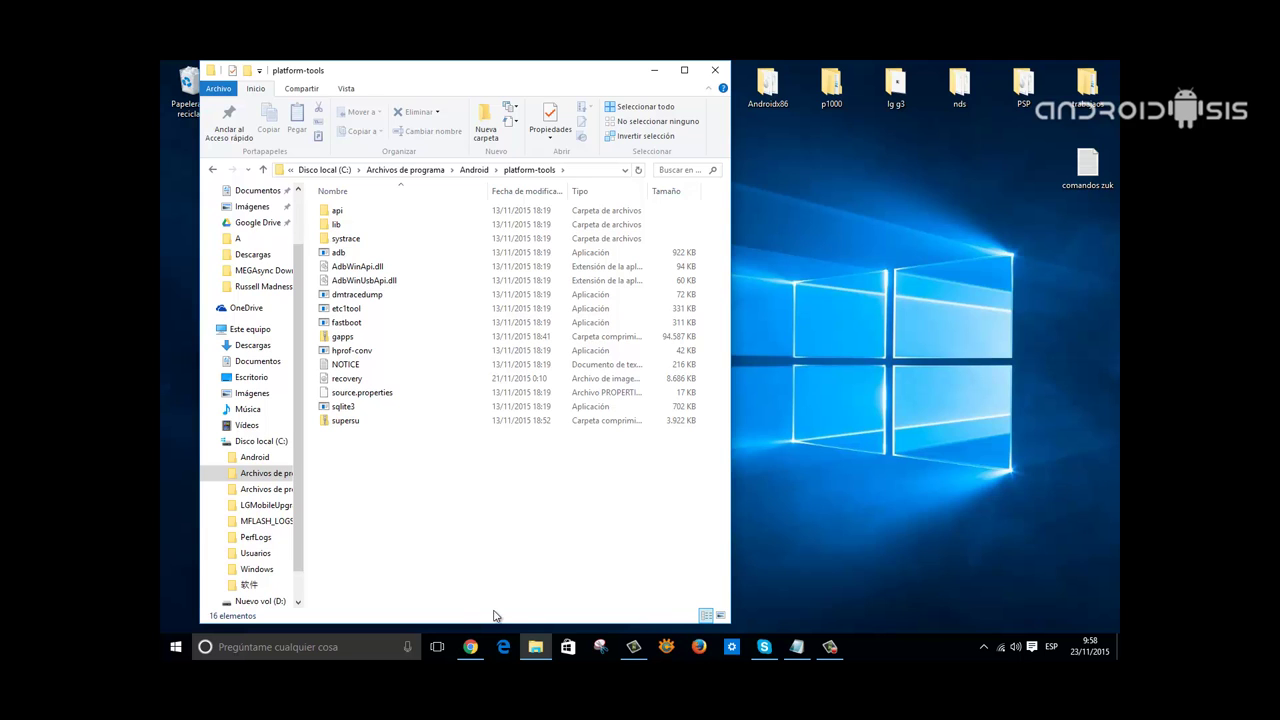
- Check the z1.twrp.internationaltest.img download page in Chrome and locate the recovery image in the platform-tools folder in File Explorer
{"action": "left_click", "coordinate": [472, 647]}
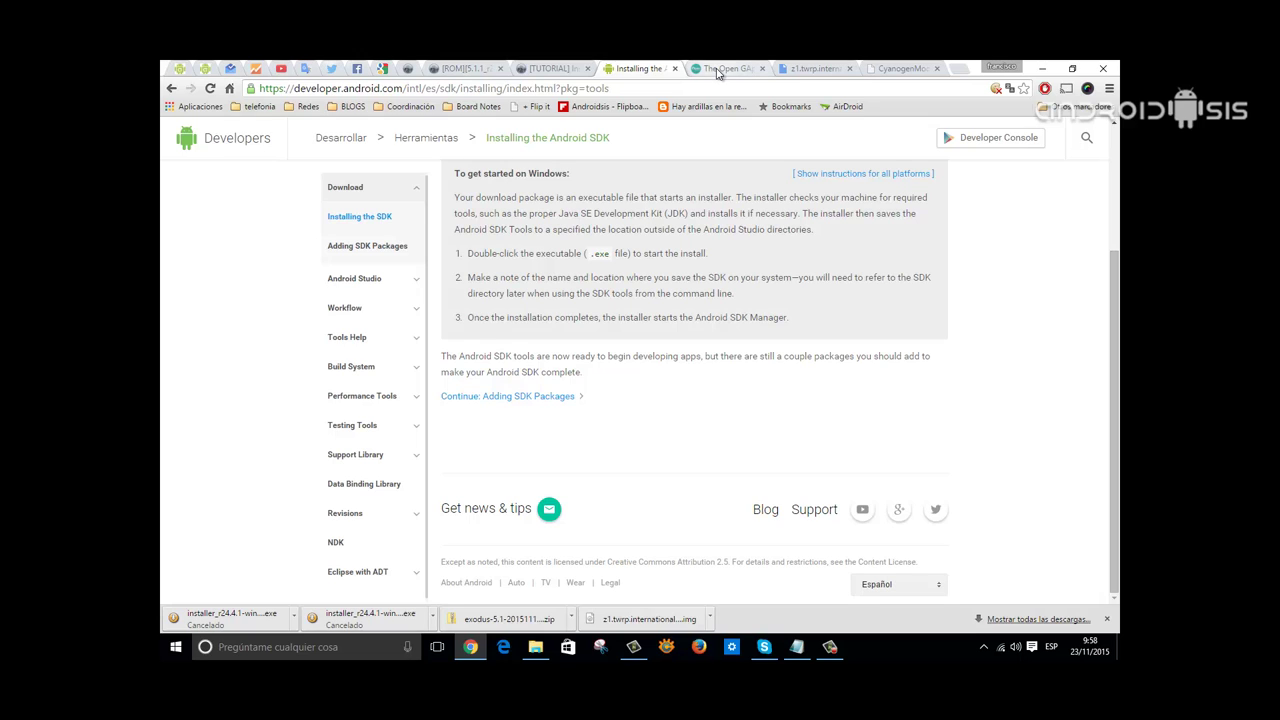
{"action": "left_click", "coordinate": [815, 68]}
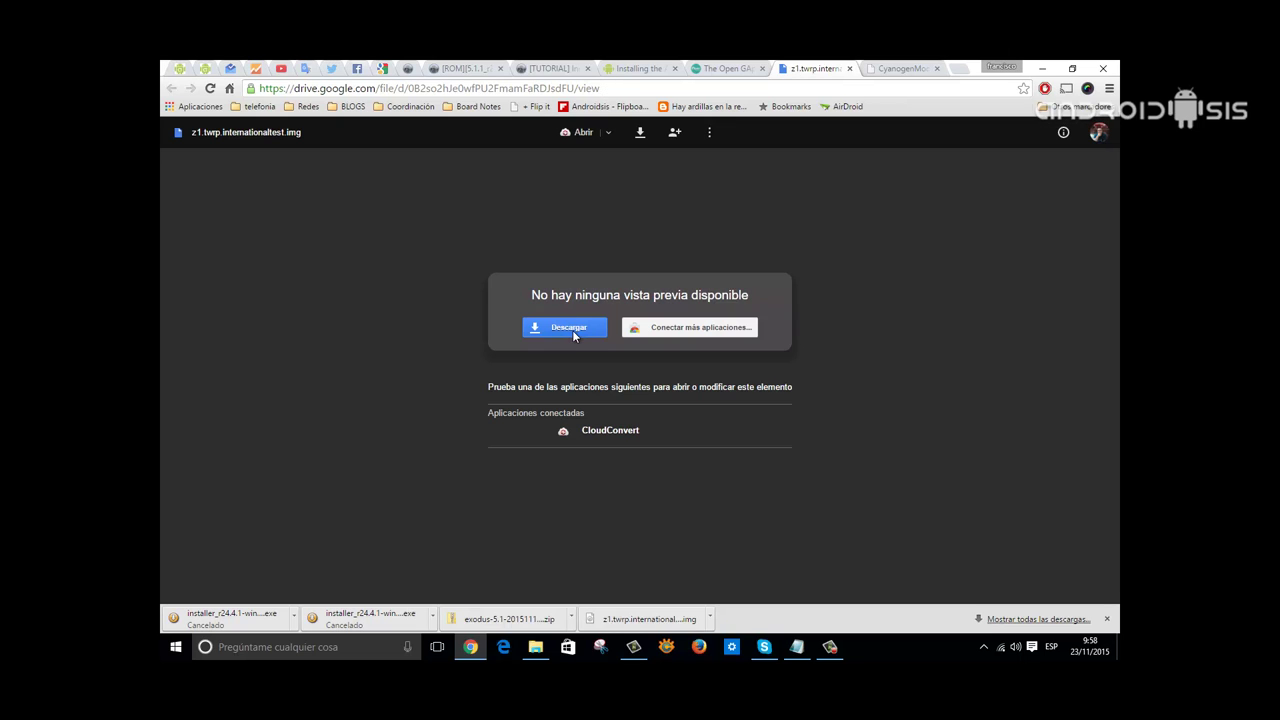
{"action": "left_click", "coordinate": [535, 648]}
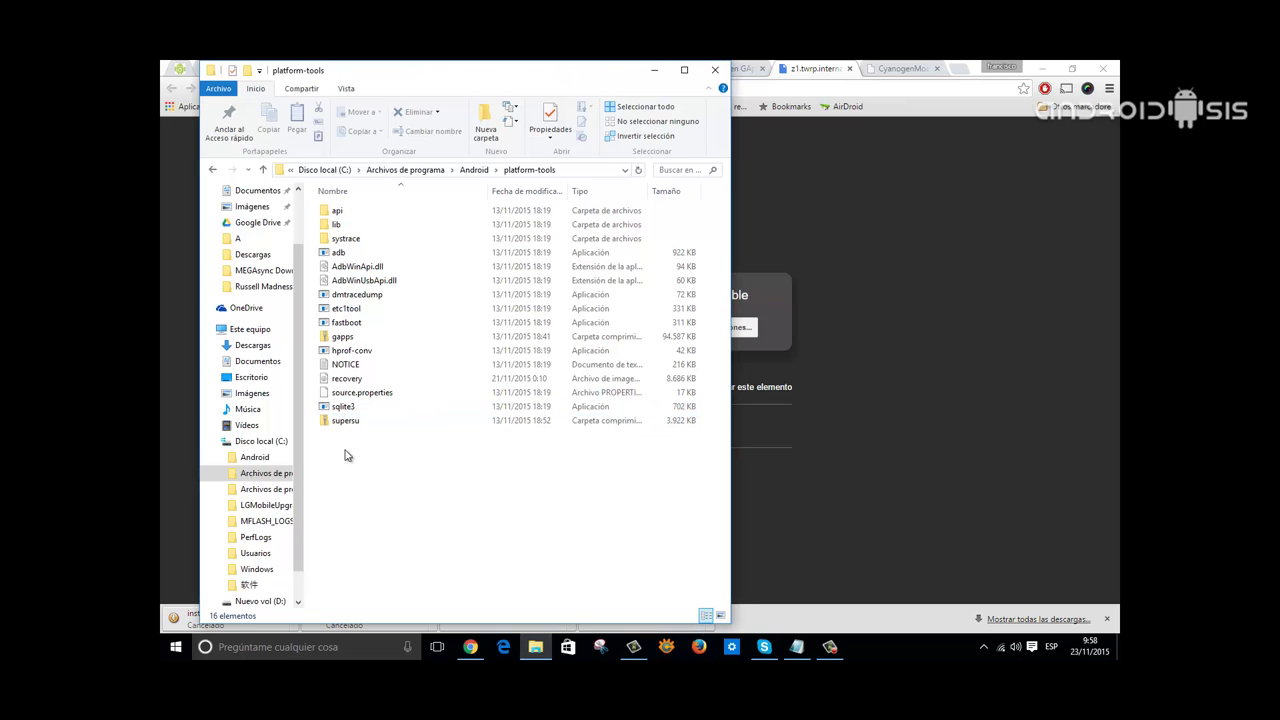
{"action": "left_click", "coordinate": [345, 384]}
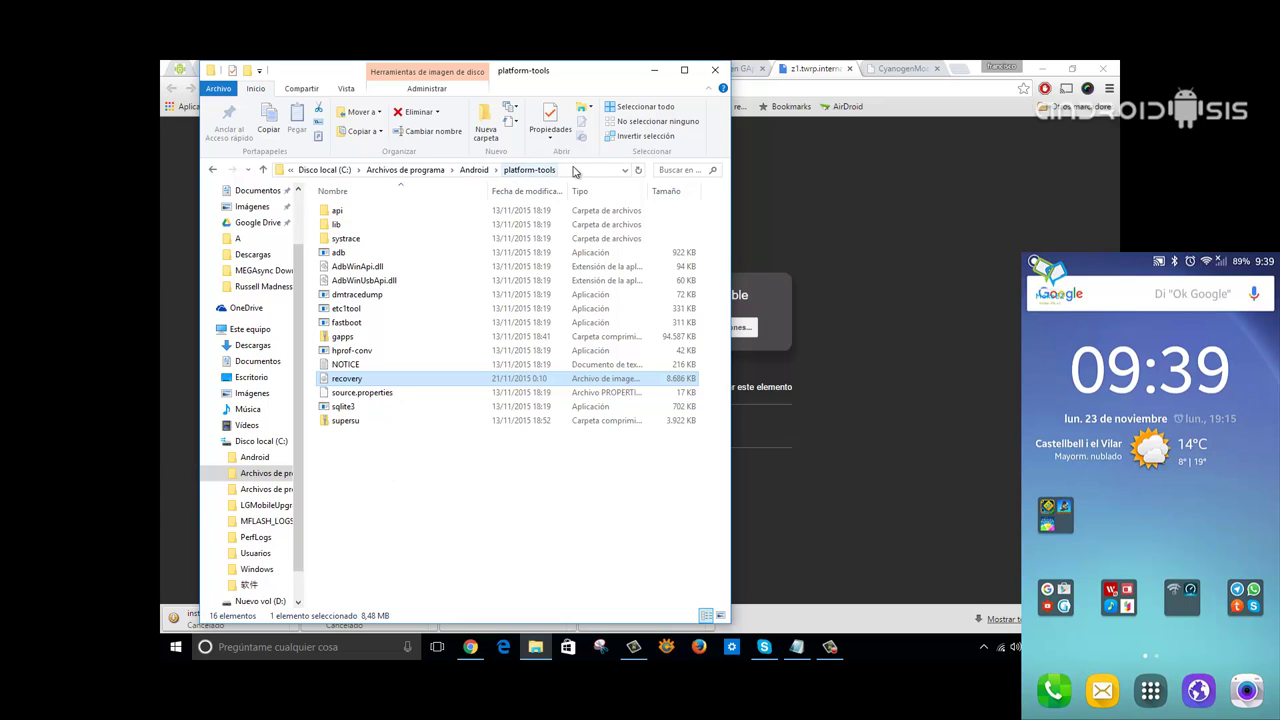
- Close the window of the connected Z1 phone and open a command window in the platform-tools folder
{"action": "left_click", "coordinate": [390, 522]}
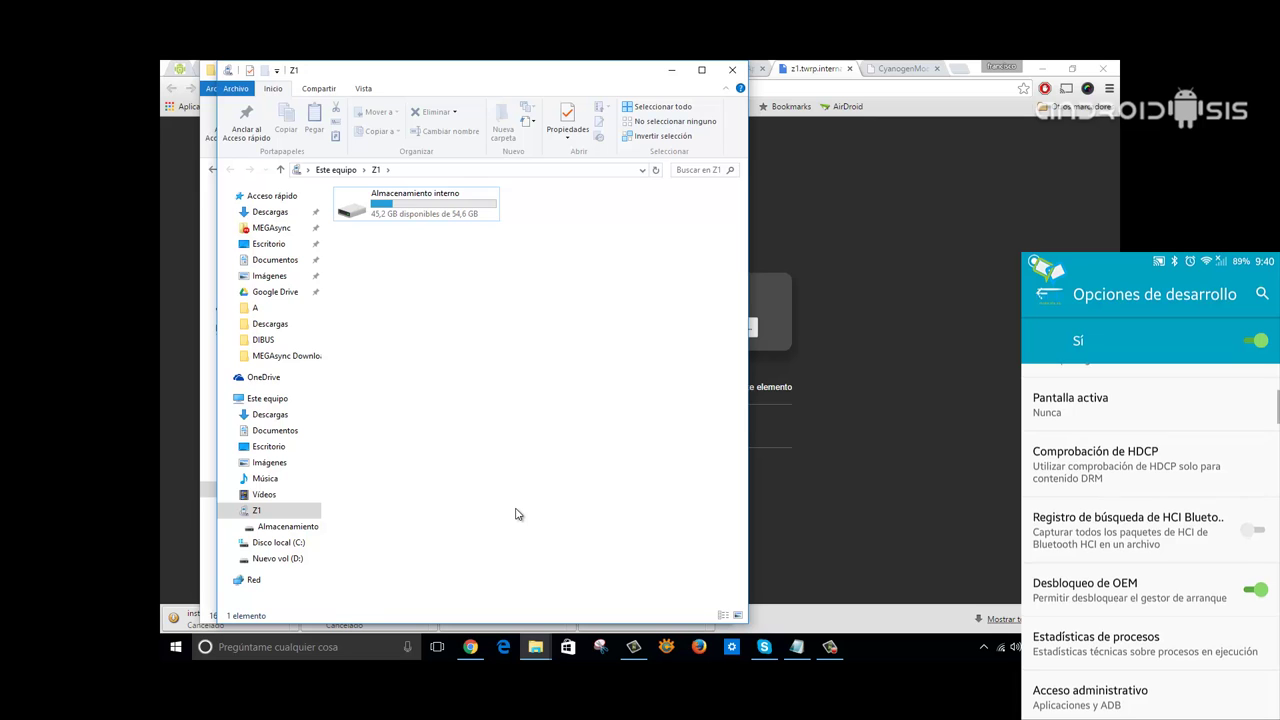
{"action": "left_click", "coordinate": [732, 69]}
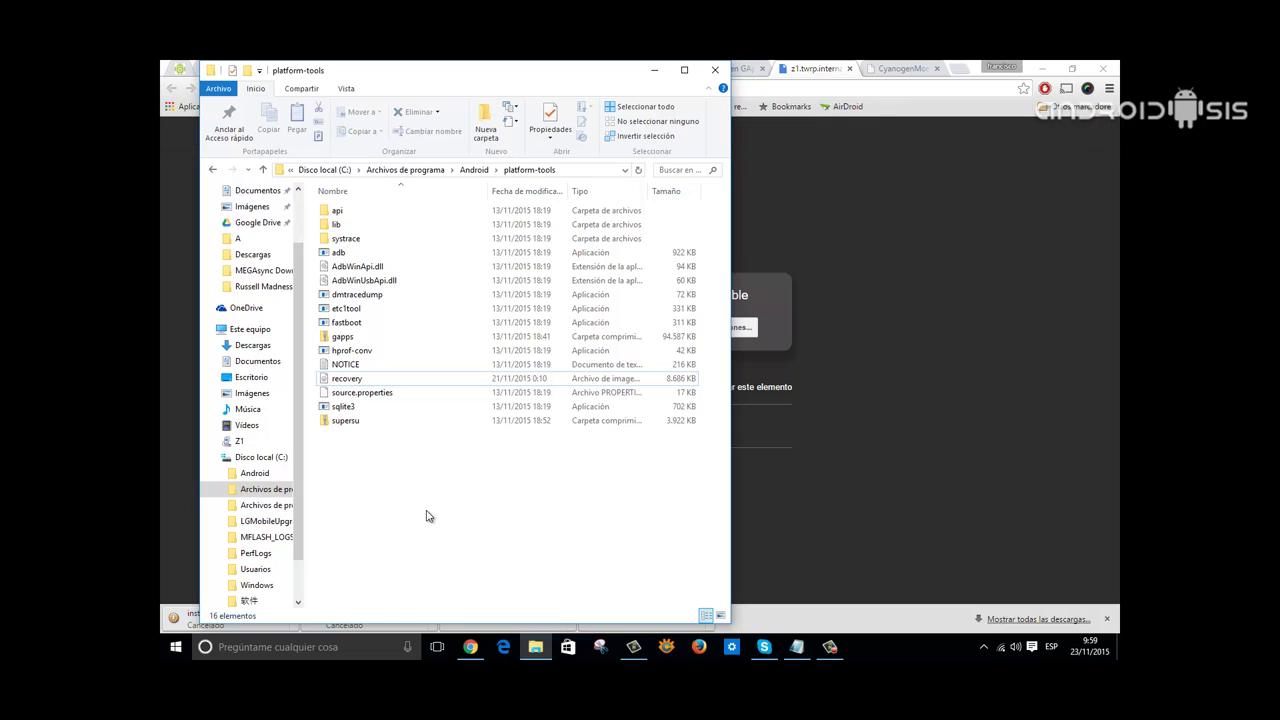
{"action": "right_click", "coordinate": [379, 491]}
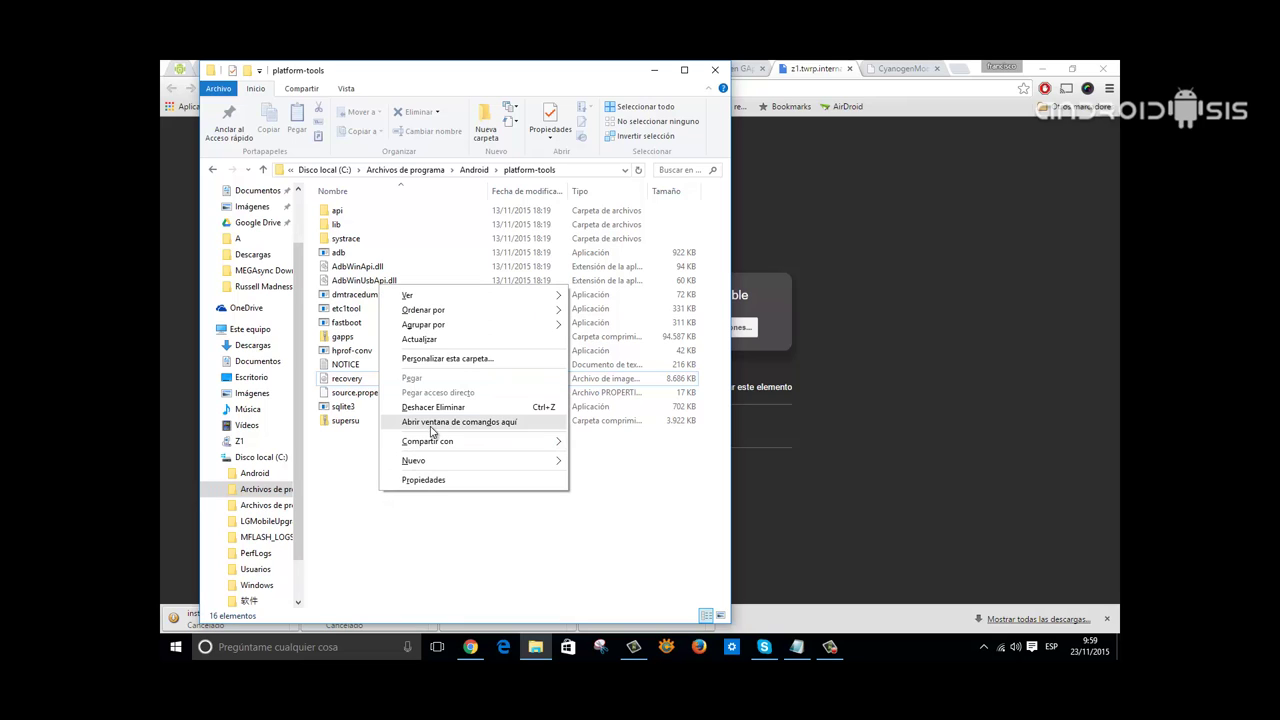
{"action": "left_click", "coordinate": [489, 423]}
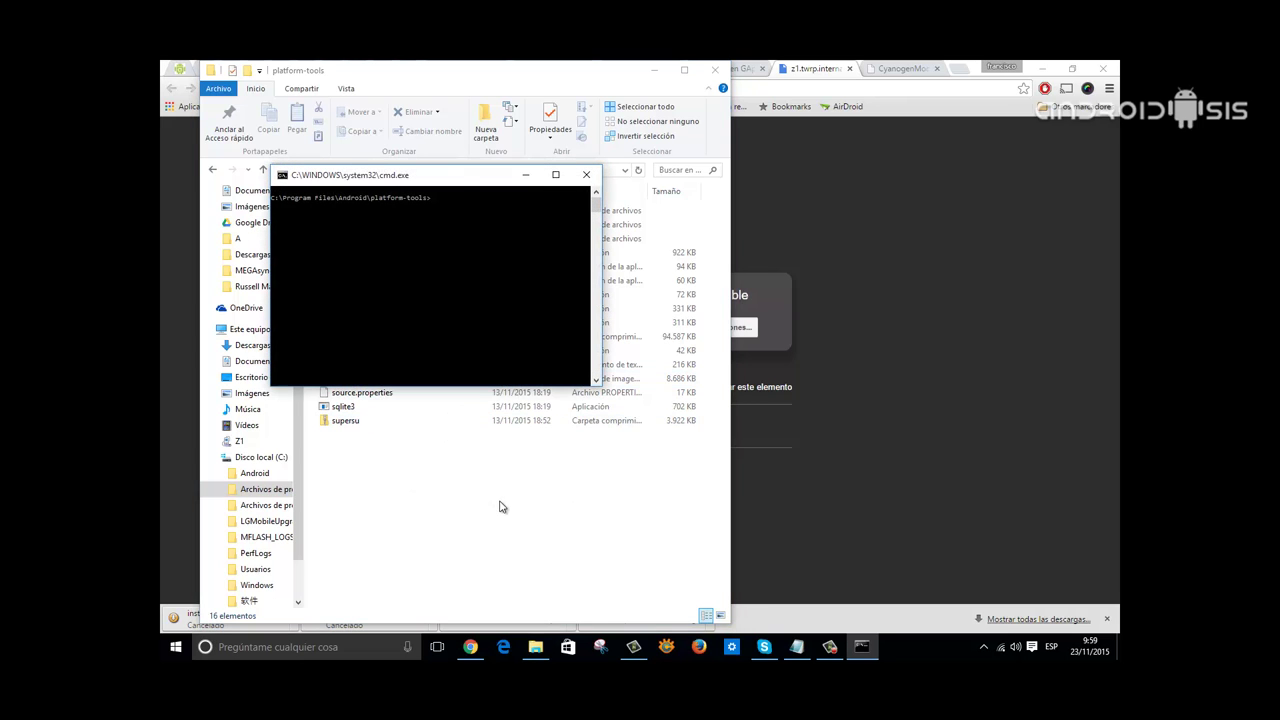
- Open the comandos zuk notes in Notepad, narrow their window and arrange it beside the command window
{"action": "left_click_drag", "start_coordinate": [441, 180], "coordinate": [537, 226]}
{"action": "left_click", "coordinate": [796, 646]}
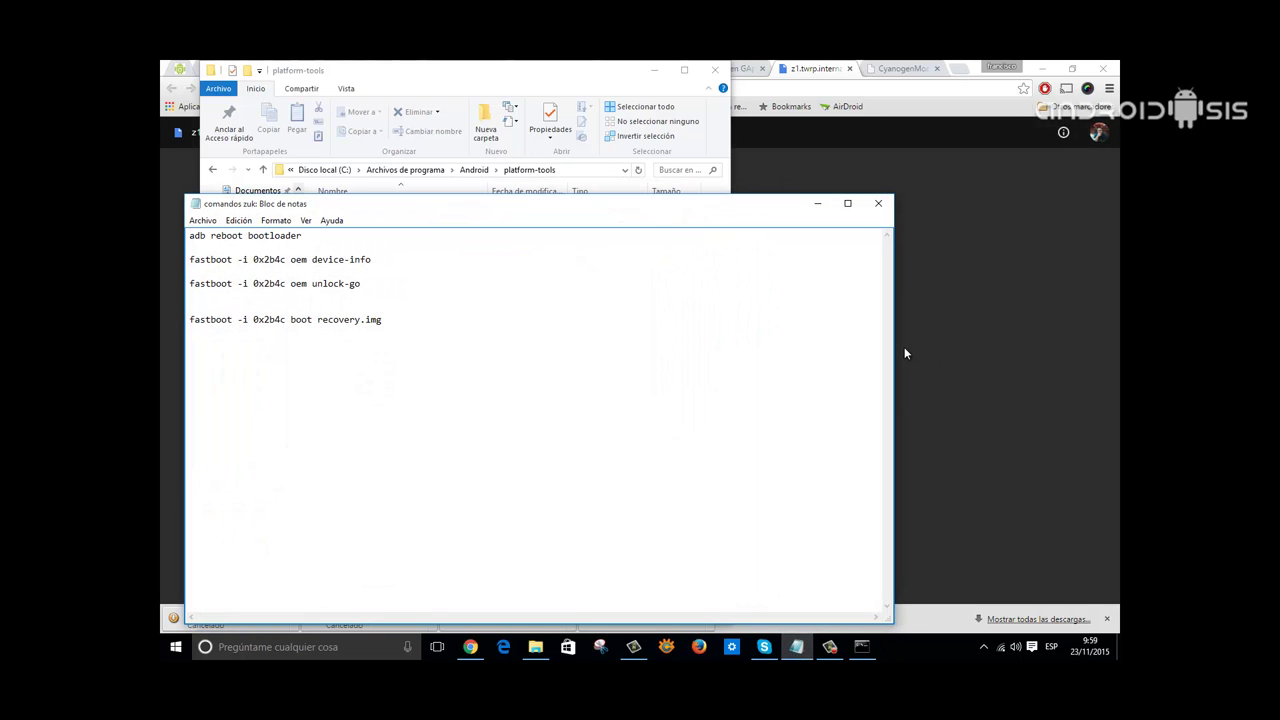
{"action": "left_click_drag", "start_coordinate": [893, 345], "coordinate": [518, 340]}
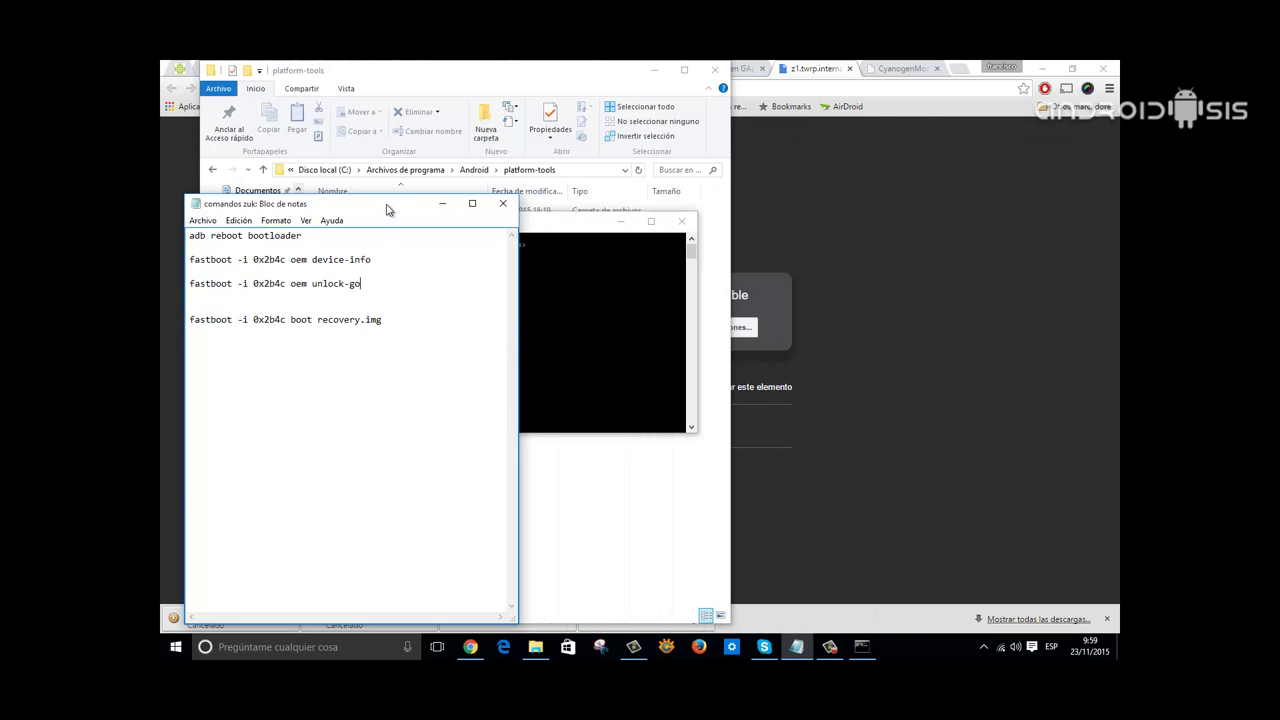
{"action": "left_click_drag", "start_coordinate": [389, 206], "coordinate": [949, 152]}
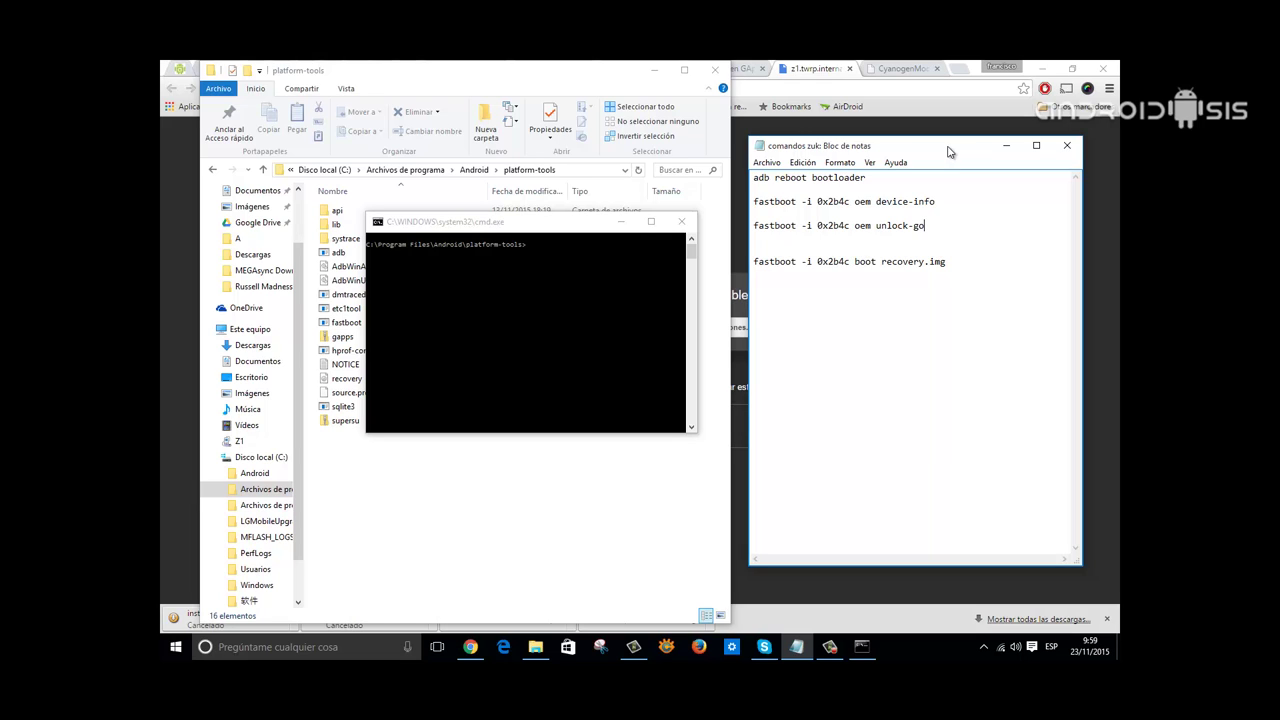
- Copy the adb reboot bootloader command from the notes and try running it in the command window
{"action": "left_click_drag", "start_coordinate": [868, 178], "coordinate": [745, 180]}
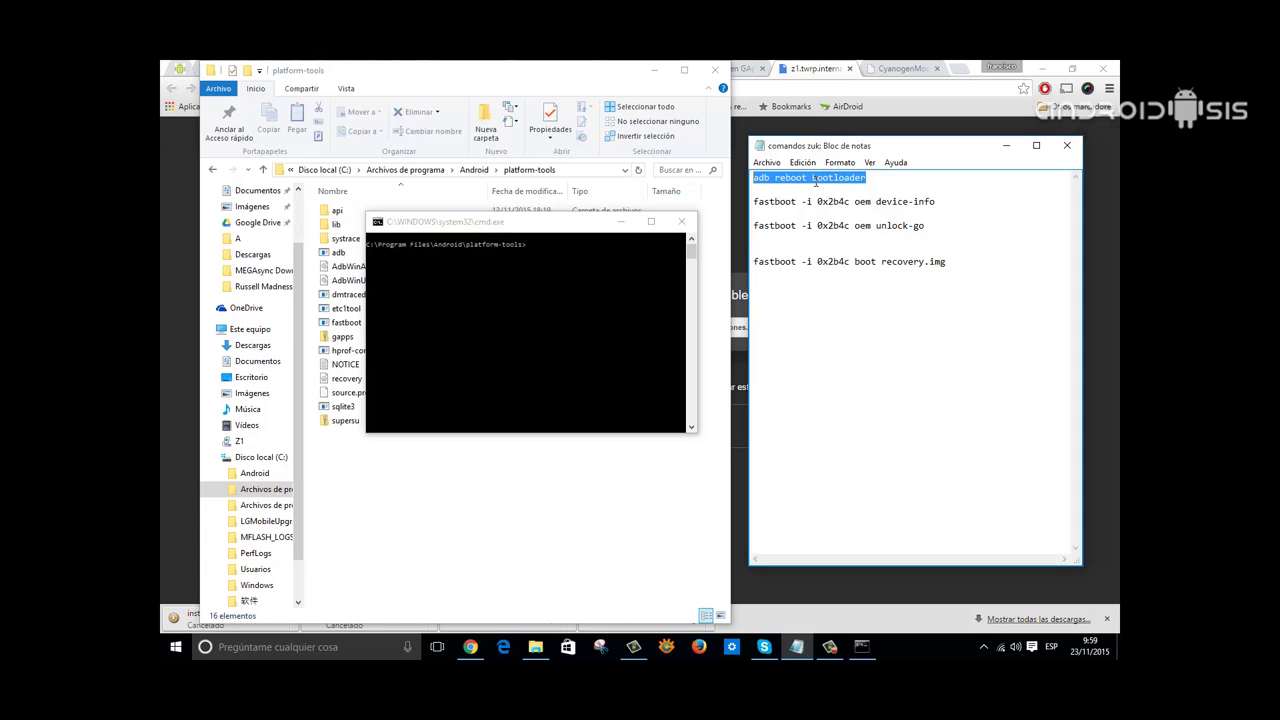
{"action": "right_click", "coordinate": [815, 182]}
{"action": "left_click", "coordinate": [859, 229]}
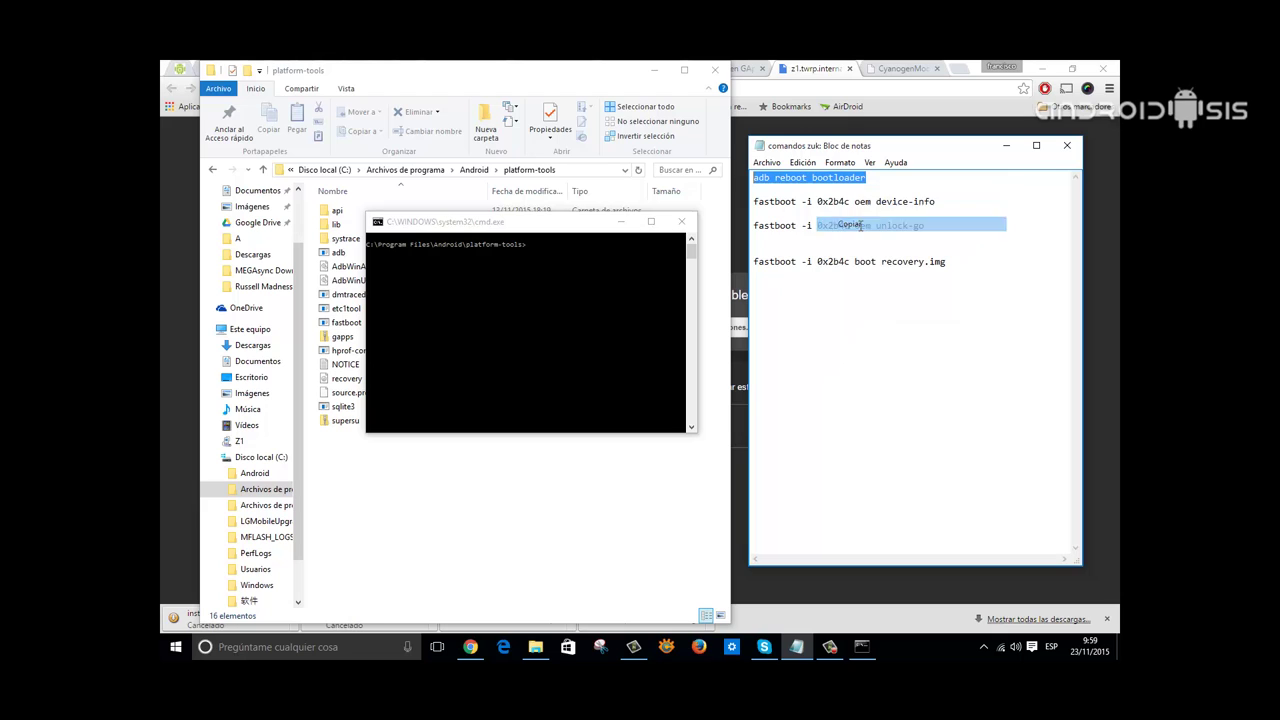
{"action": "left_click", "coordinate": [585, 245]}
{"action": "right_click", "coordinate": [585, 245]}
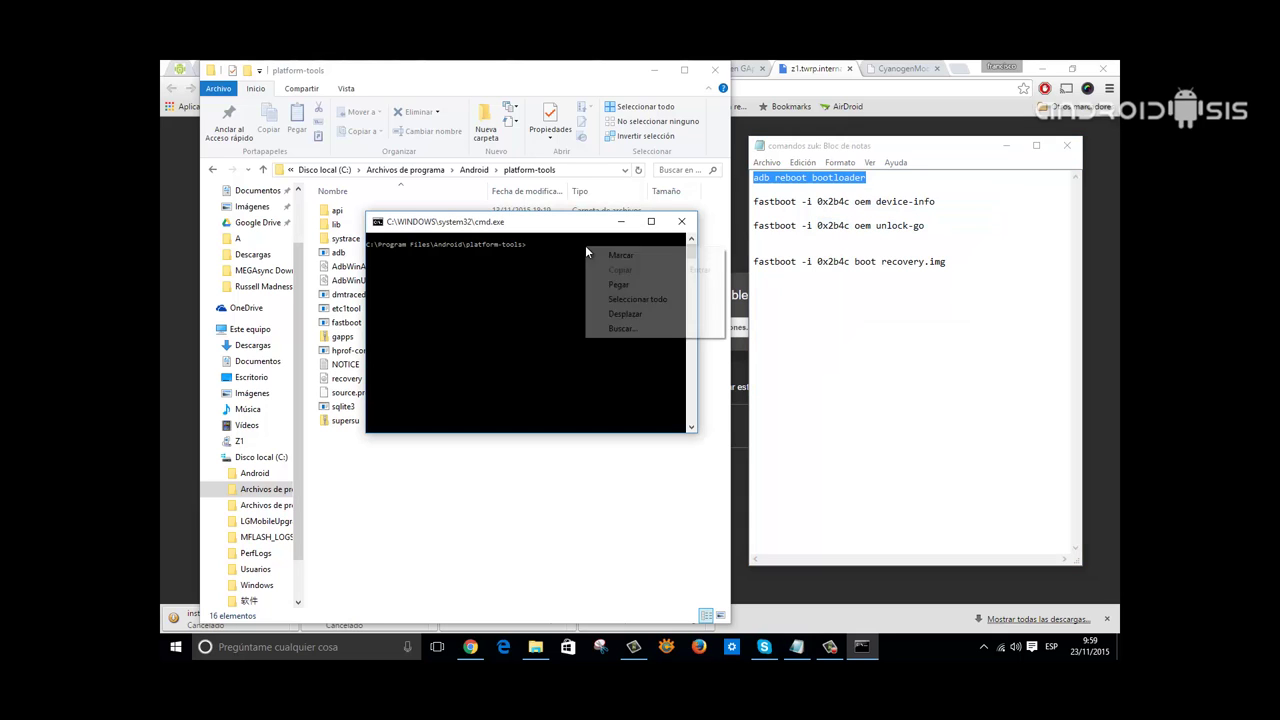
{"action": "left_click", "coordinate": [624, 285]}
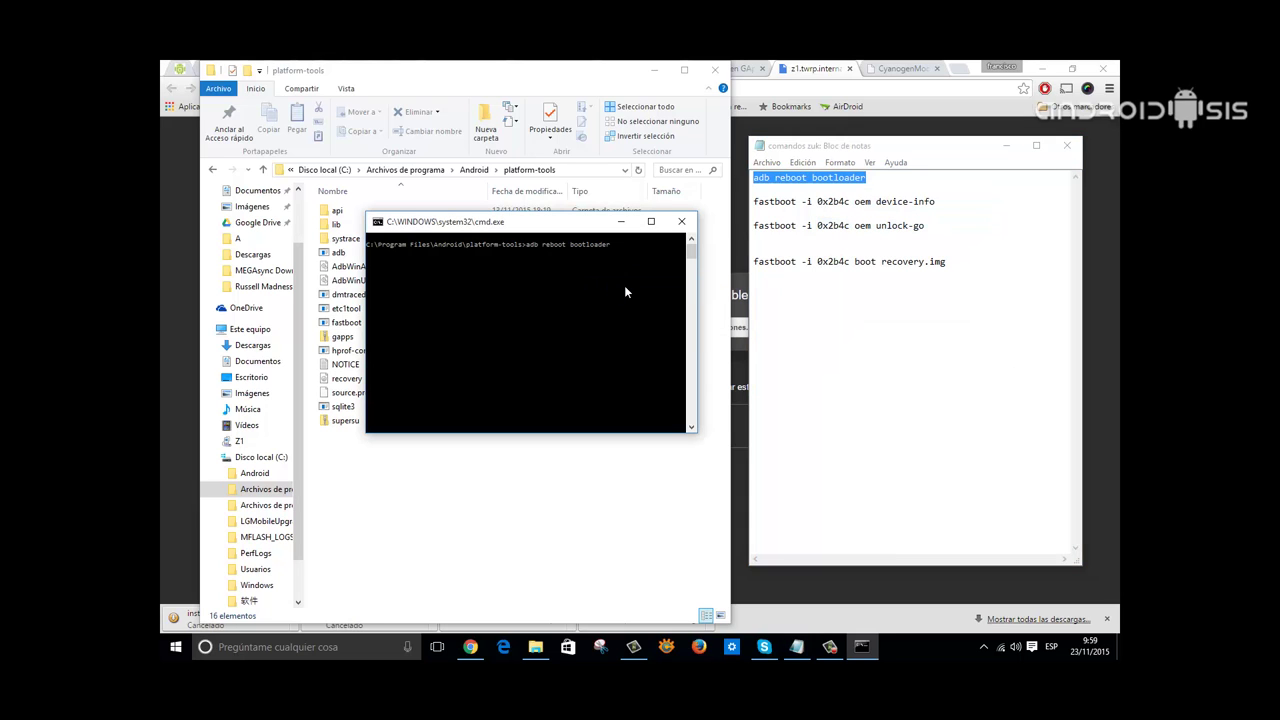
{"action": "key", "text": "Return"}
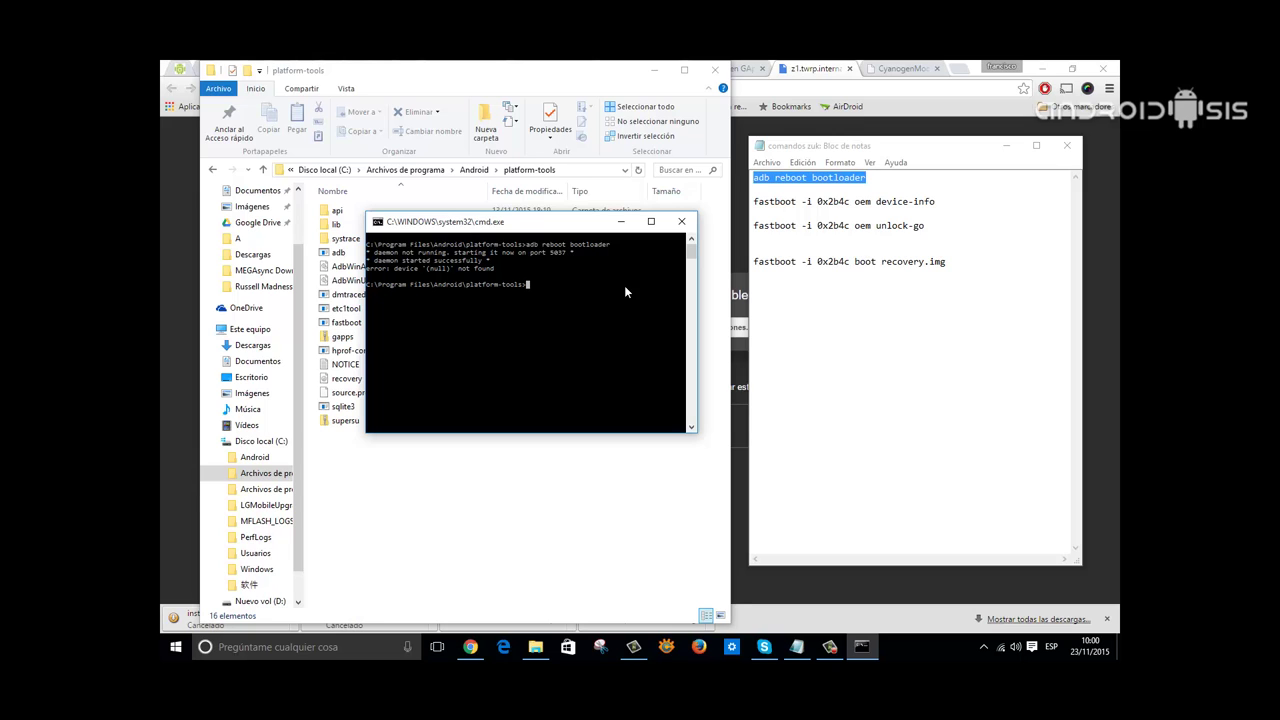
- Try adb reboot bootloader again in the command window and close the Z1 phone windows
{"action": "right_click", "coordinate": [576, 288]}
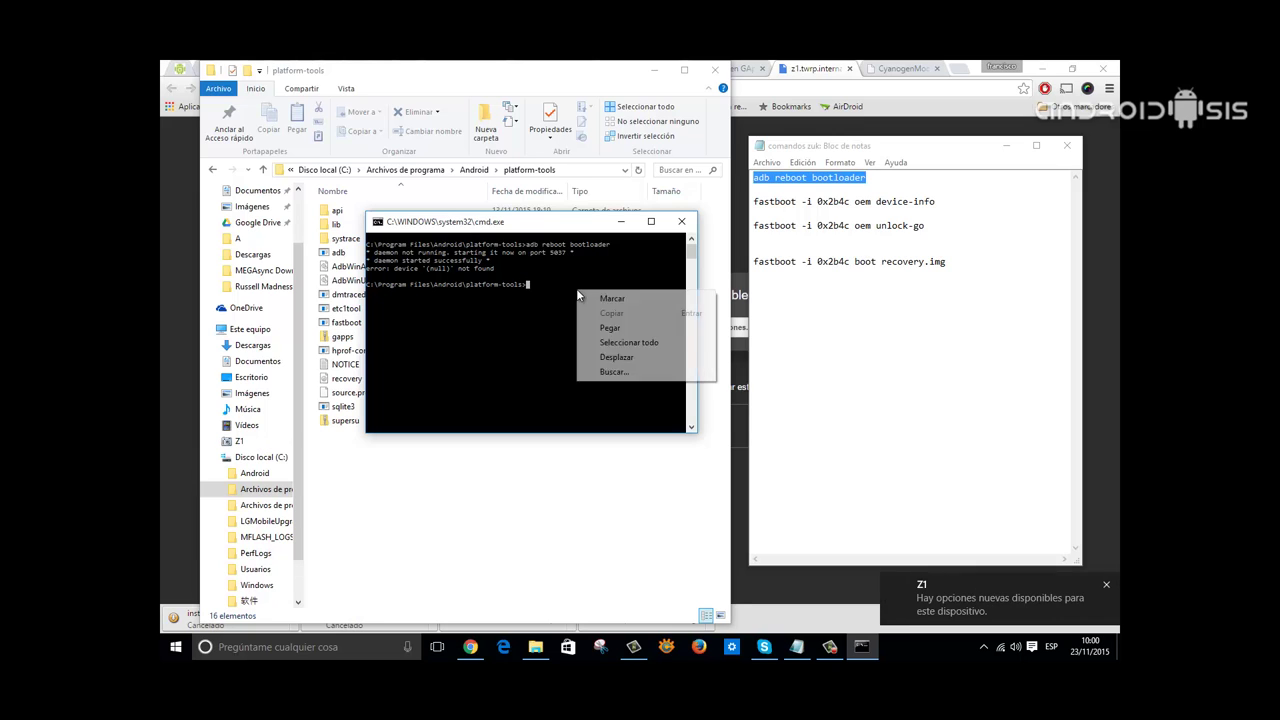
{"action": "left_click", "coordinate": [640, 329]}
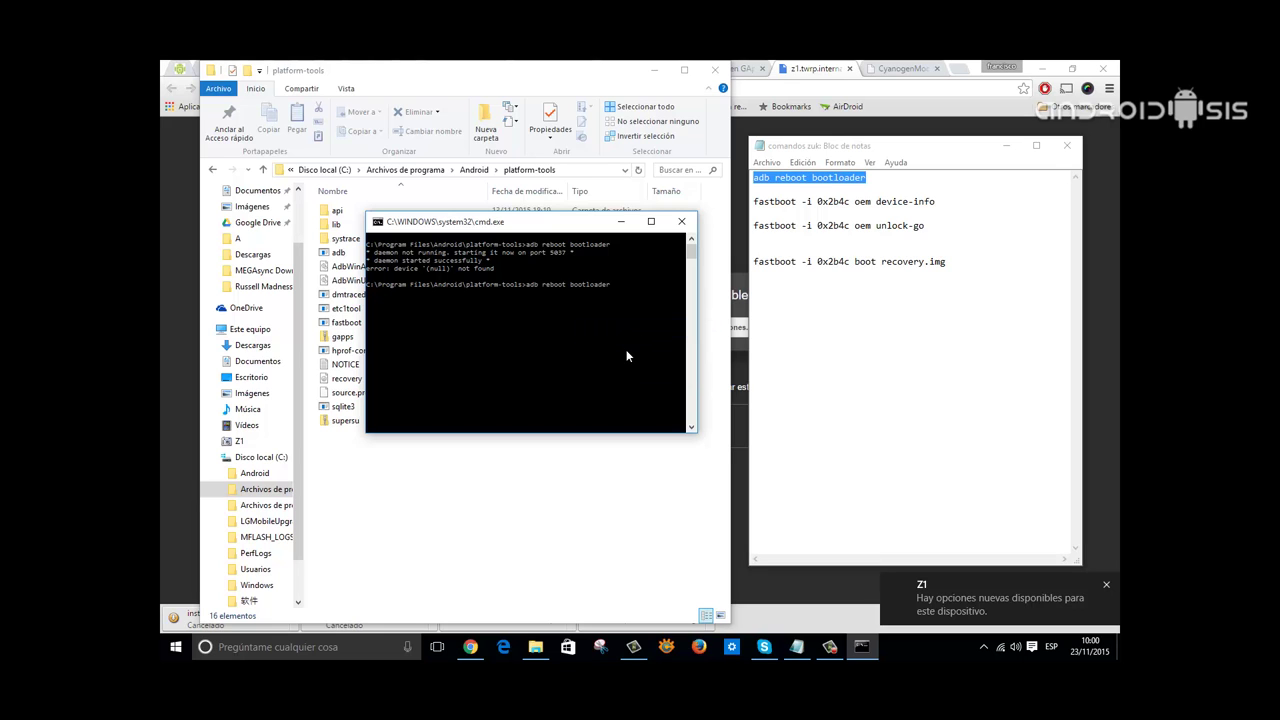
{"action": "key", "text": "Return"}
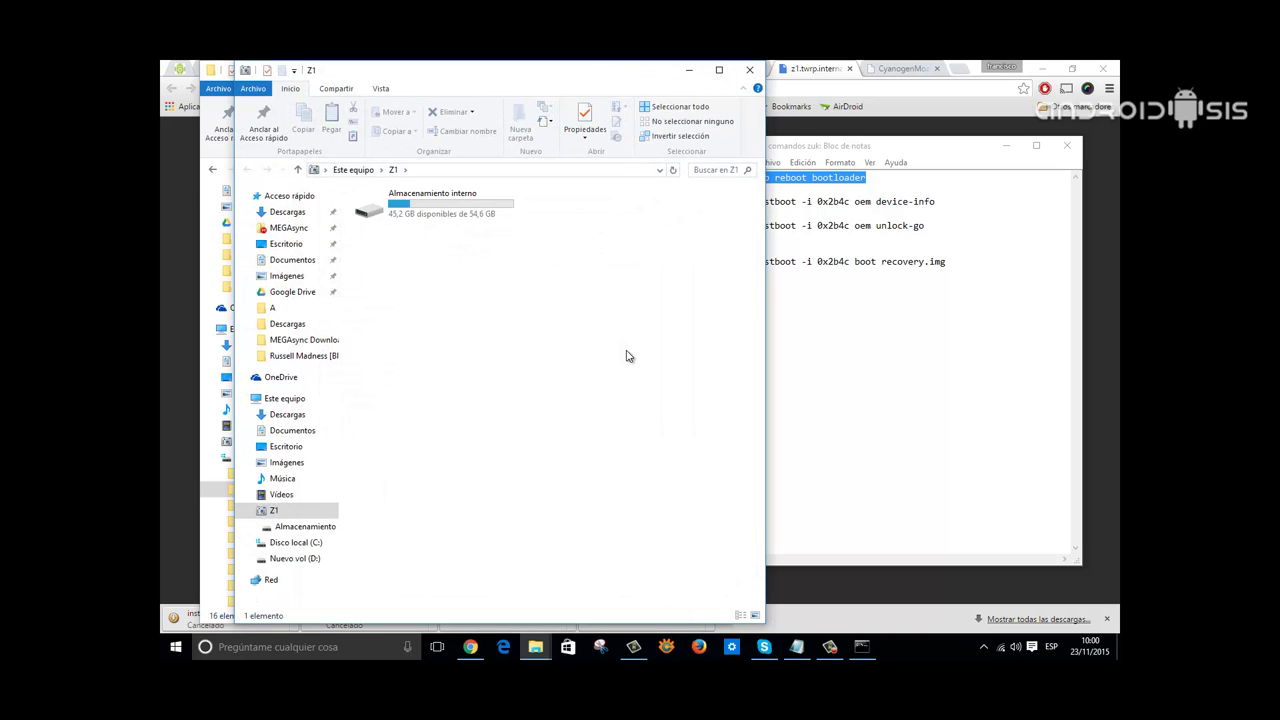
{"action": "left_click", "coordinate": [749, 69]}
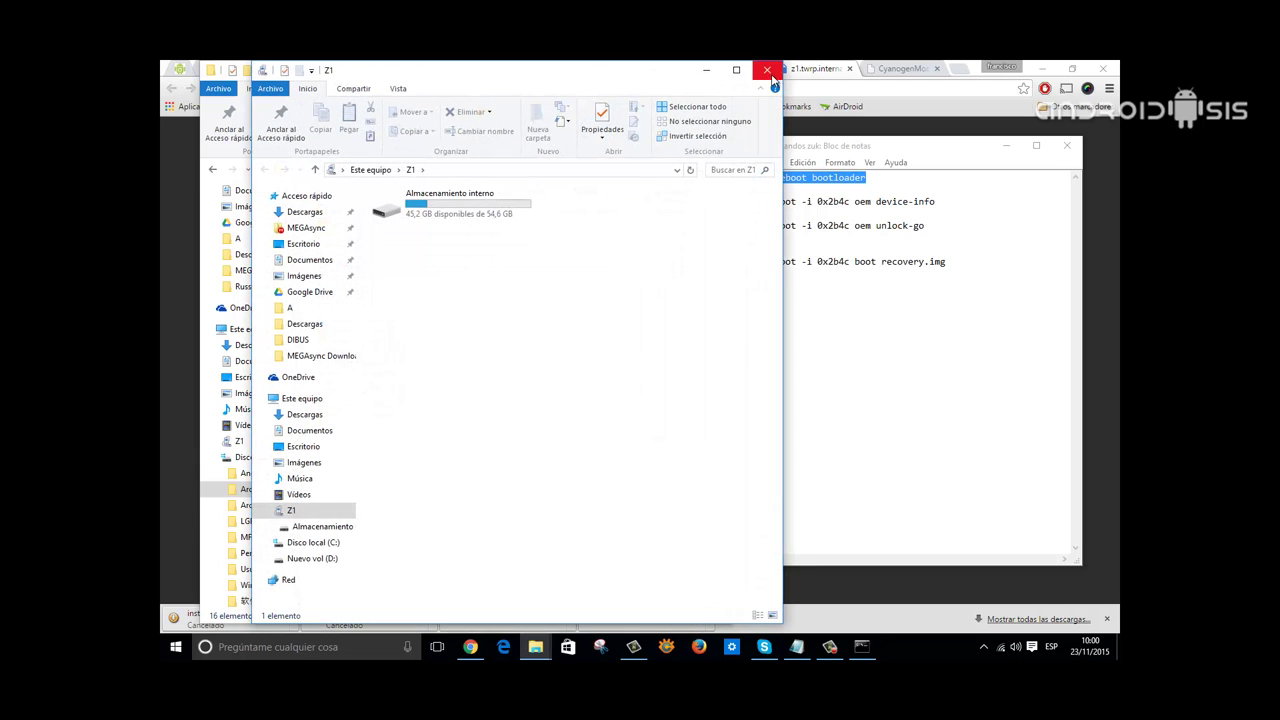
{"action": "left_click", "coordinate": [767, 69]}
- Retry adb reboot bootloader three more times in the command window, closing the Z1 phone windows between attempts
{"action": "right_click", "coordinate": [628, 313]}
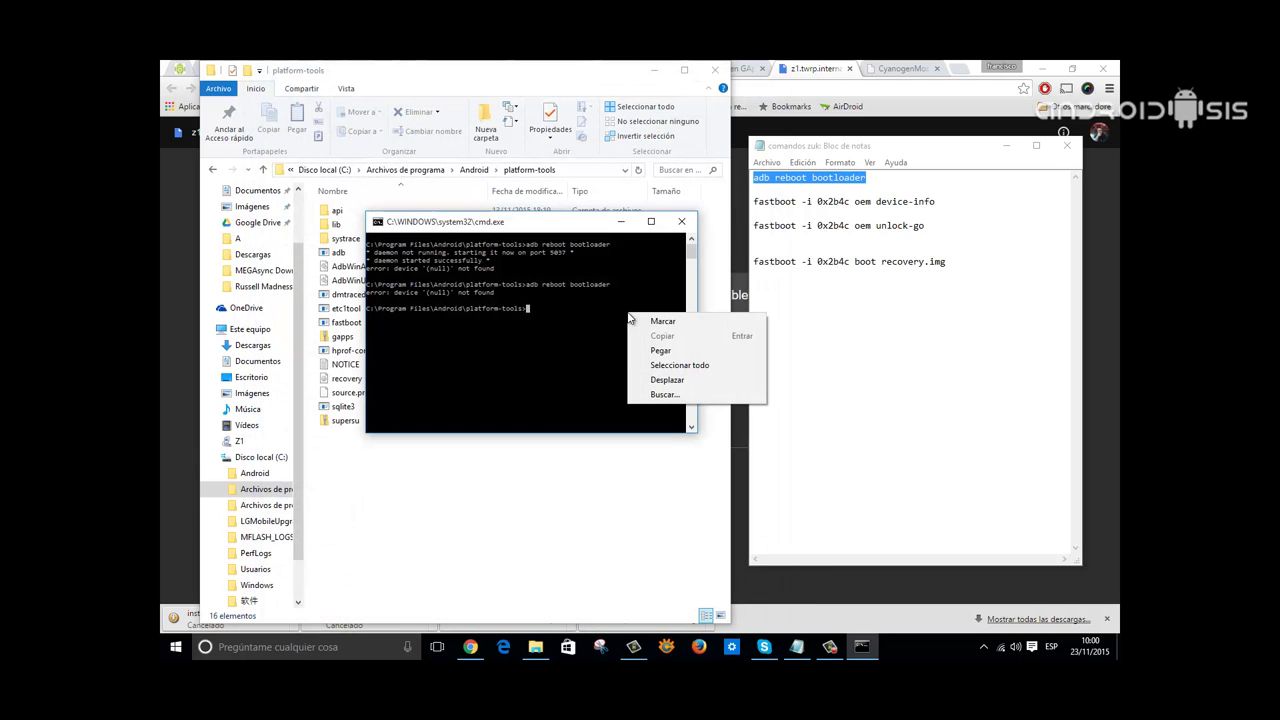
{"action": "left_click", "coordinate": [706, 357]}
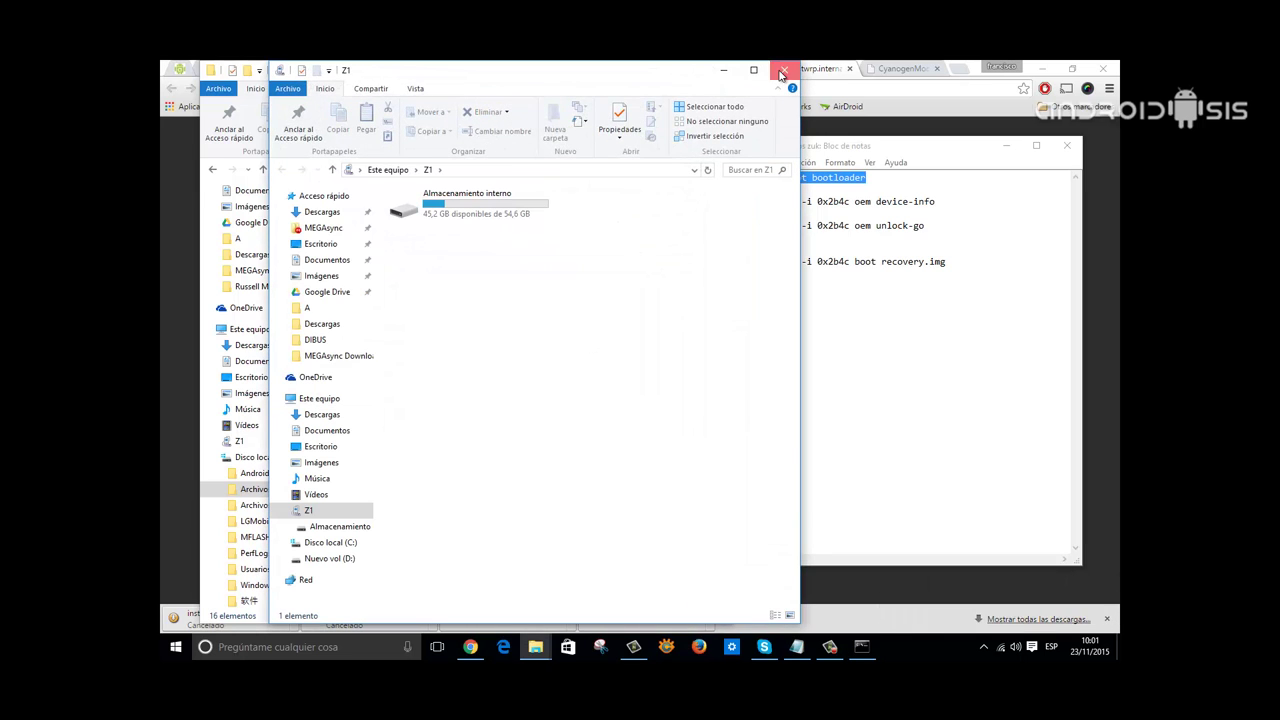
{"action": "left_click", "coordinate": [784, 69]}
{"action": "right_click", "coordinate": [572, 338]}
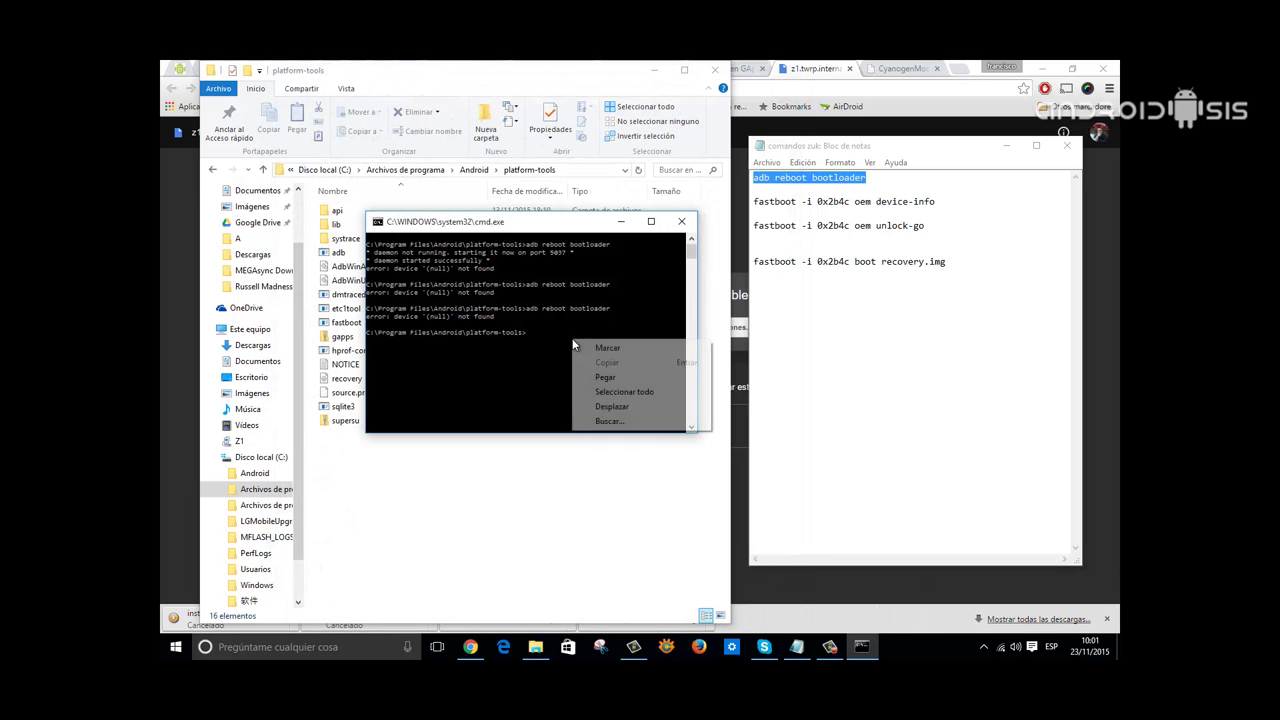
{"action": "left_click", "coordinate": [634, 374]}
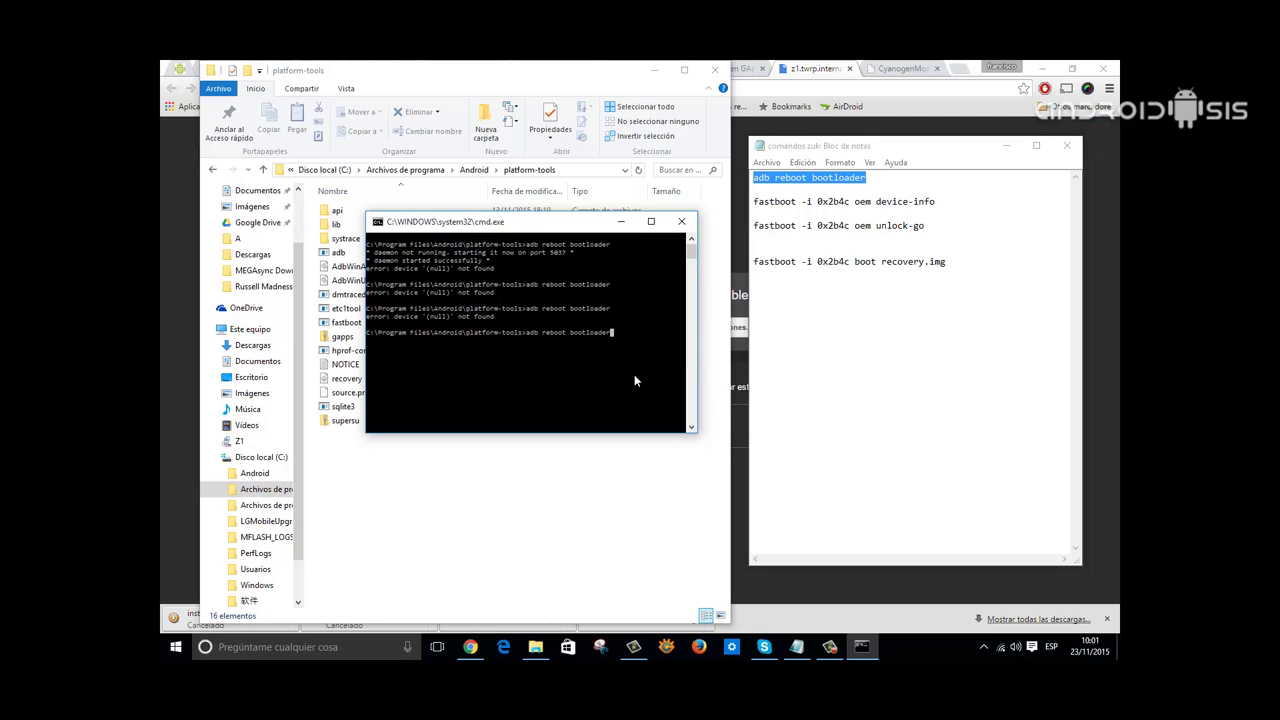
{"action": "key", "text": "Return"}
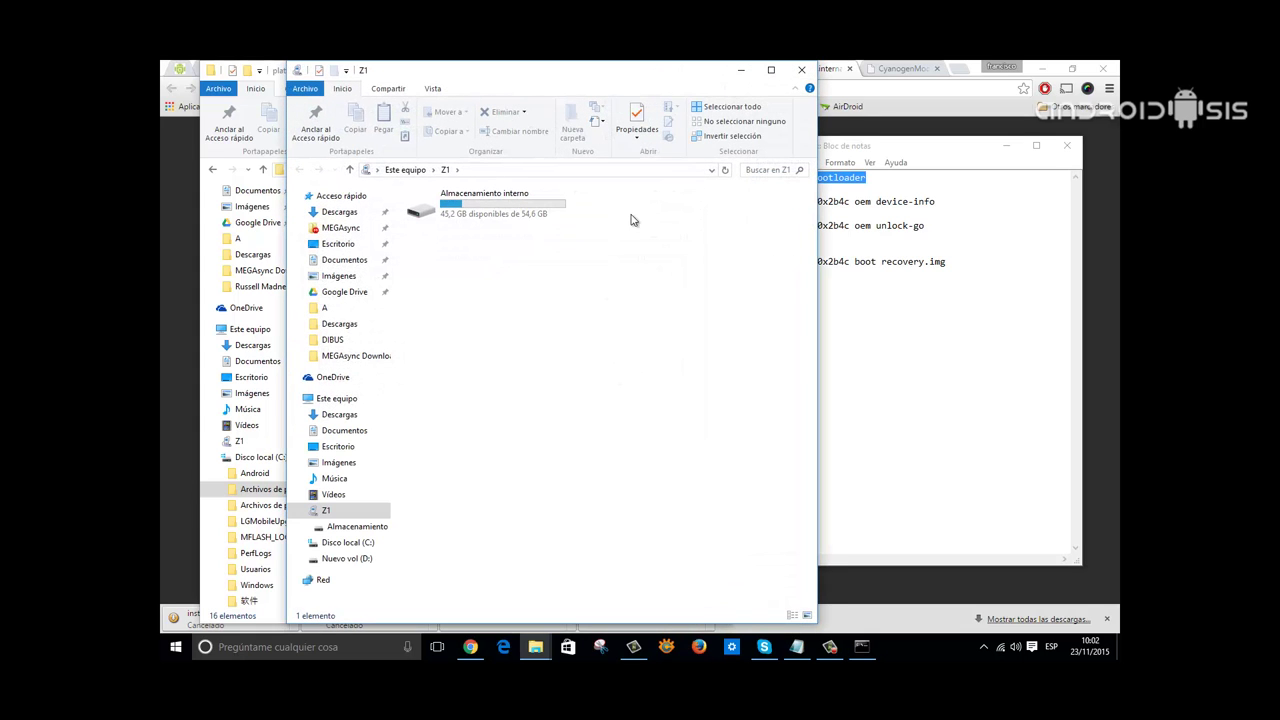
{"action": "left_click", "coordinate": [803, 72]}
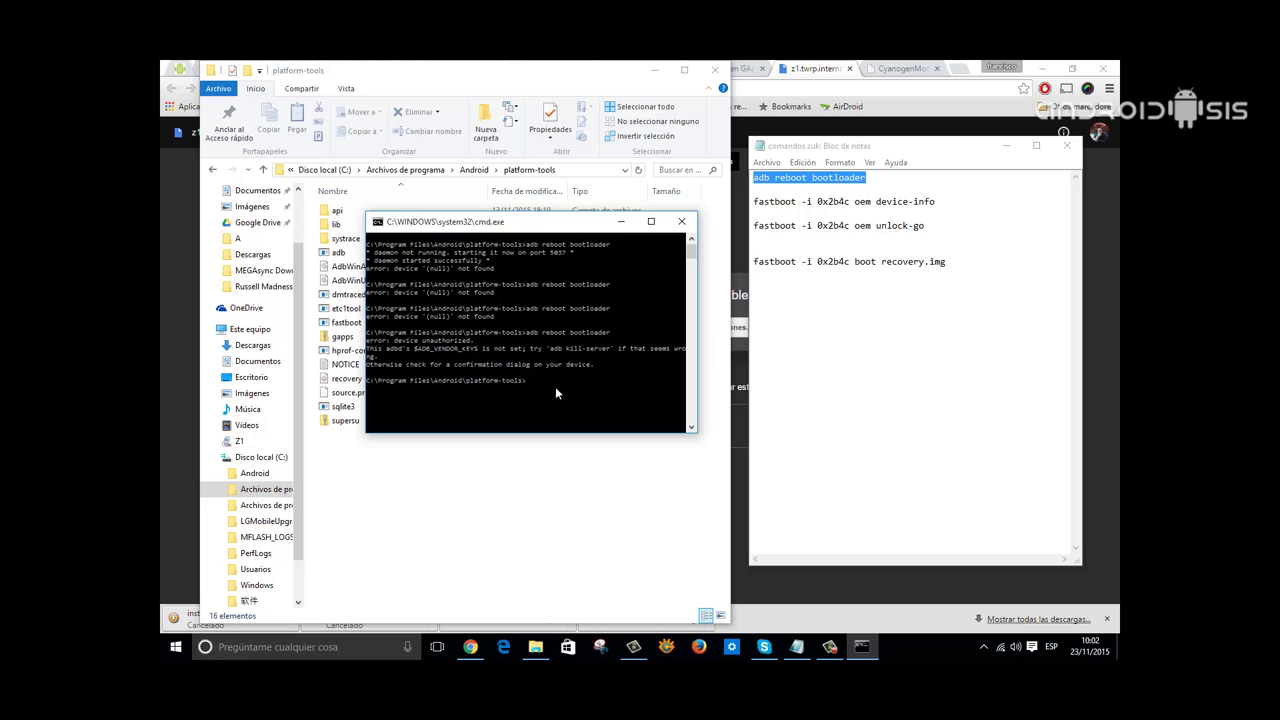
{"action": "right_click", "coordinate": [555, 386]}
{"action": "left_click", "coordinate": [607, 425]}
{"action": "key", "text": "Return"}
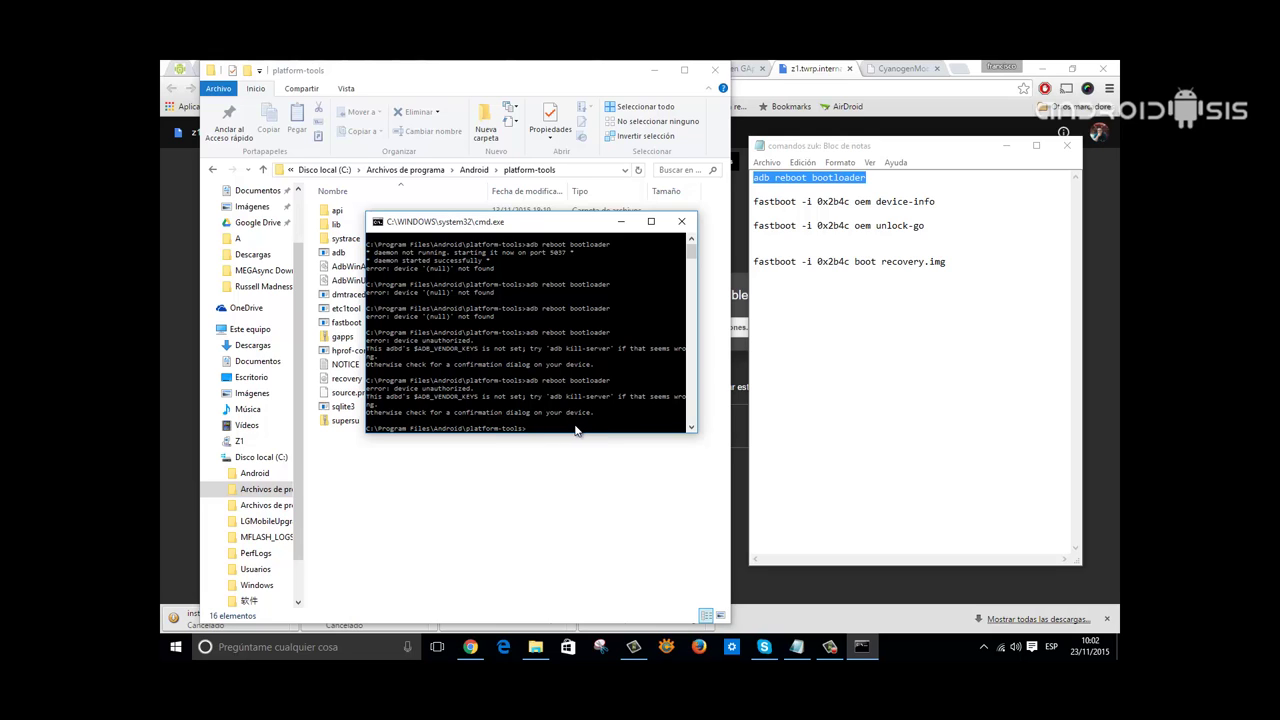
- Reboot the Z1 into bootloader mode with adb reboot bootloader and nudge the command window slightly
{"action": "right_click", "coordinate": [575, 430]}
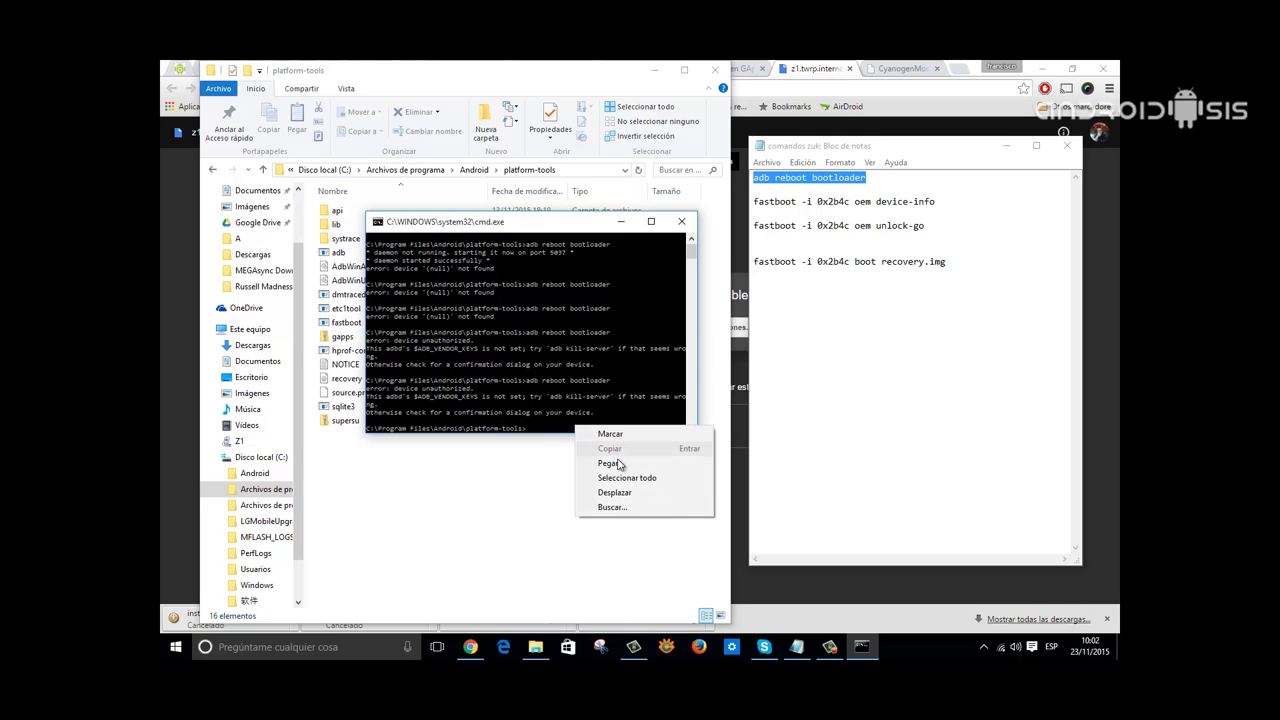
{"action": "left_click", "coordinate": [610, 463]}
{"action": "key", "text": "Return"}
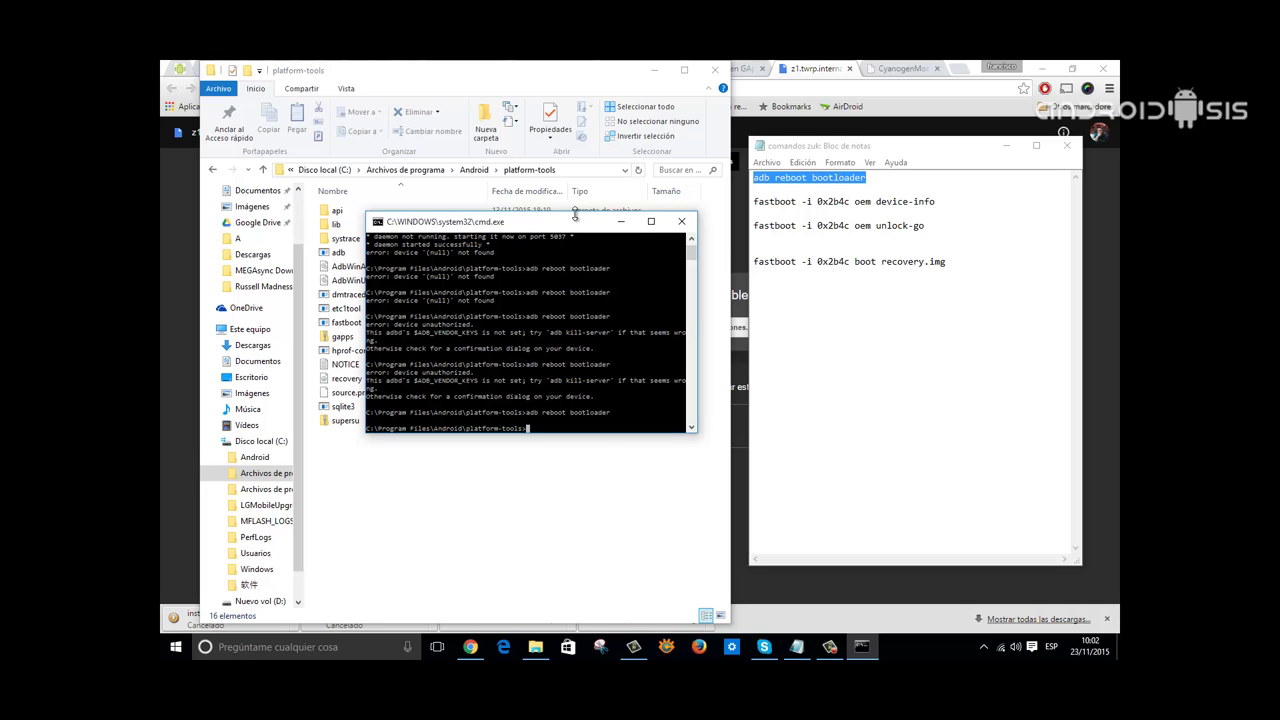
{"action": "left_click_drag", "start_coordinate": [577, 228], "coordinate": [580, 227]}
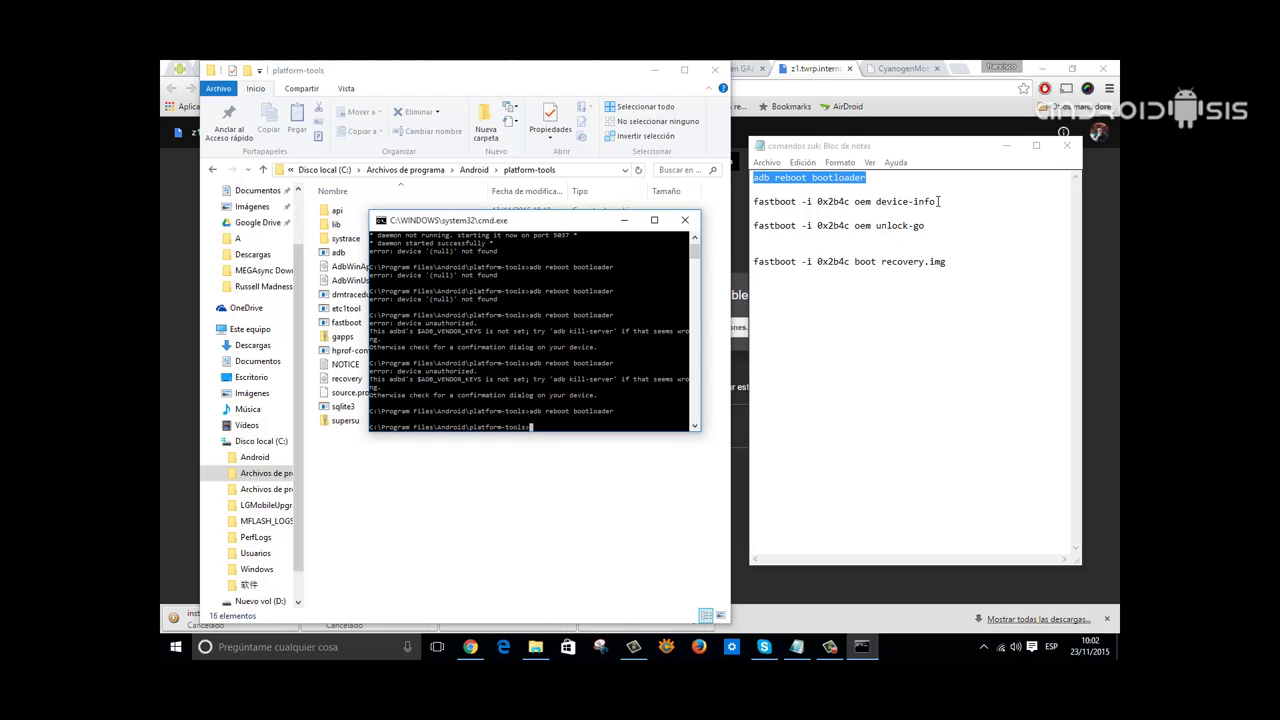
- Copy the fastboot -i 0x2b4c oem device-info command from the notes and run it in the command window
{"action": "left_click_drag", "start_coordinate": [937, 202], "coordinate": [753, 202]}
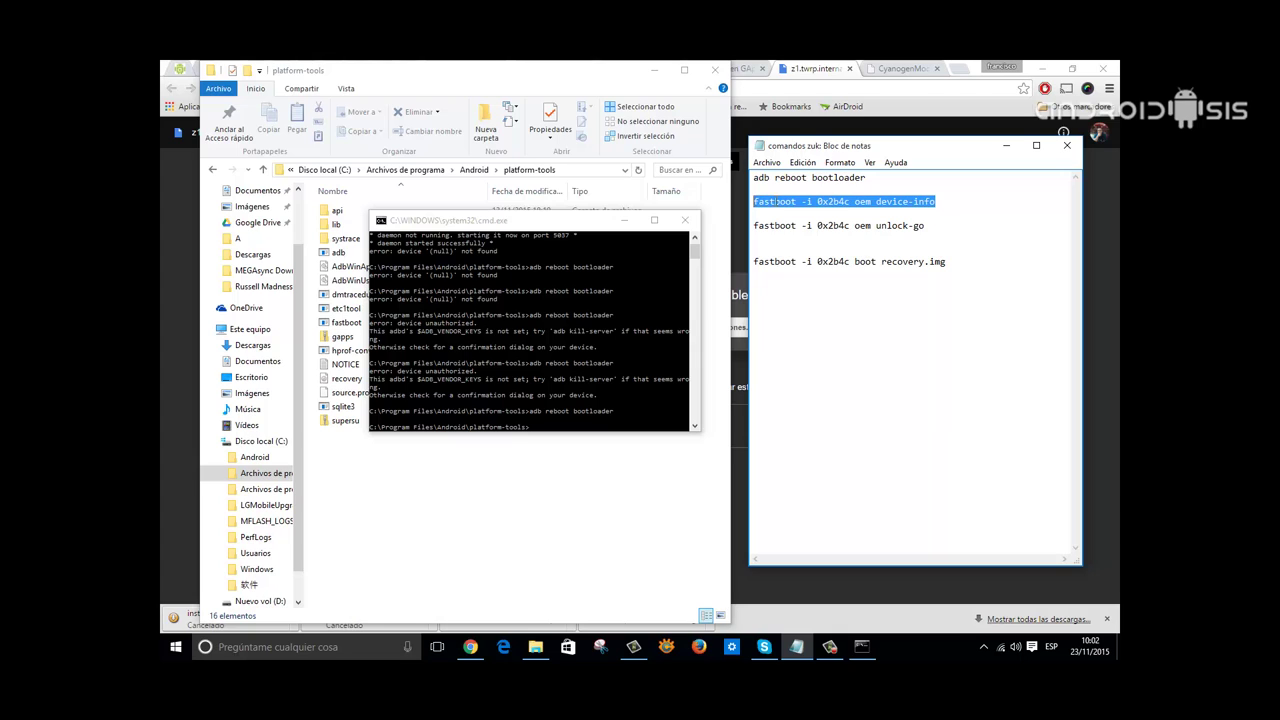
{"action": "right_click", "coordinate": [776, 202]}
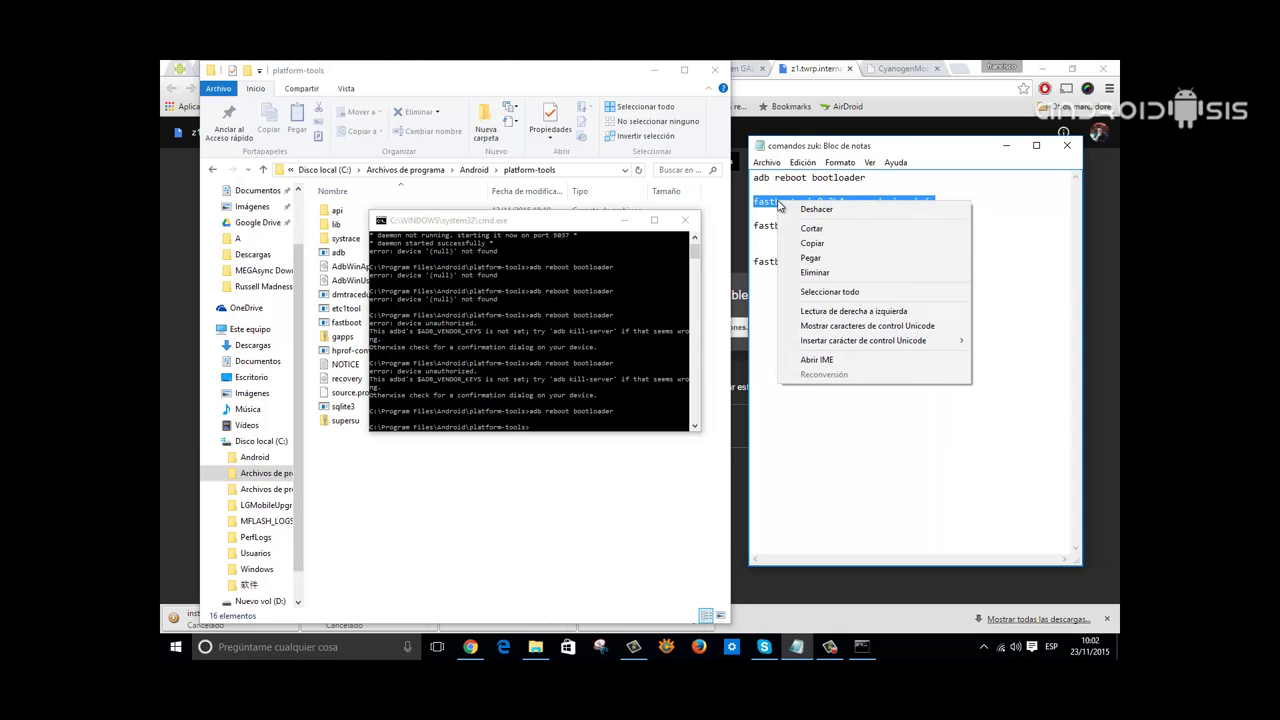
{"action": "left_click", "coordinate": [826, 243]}
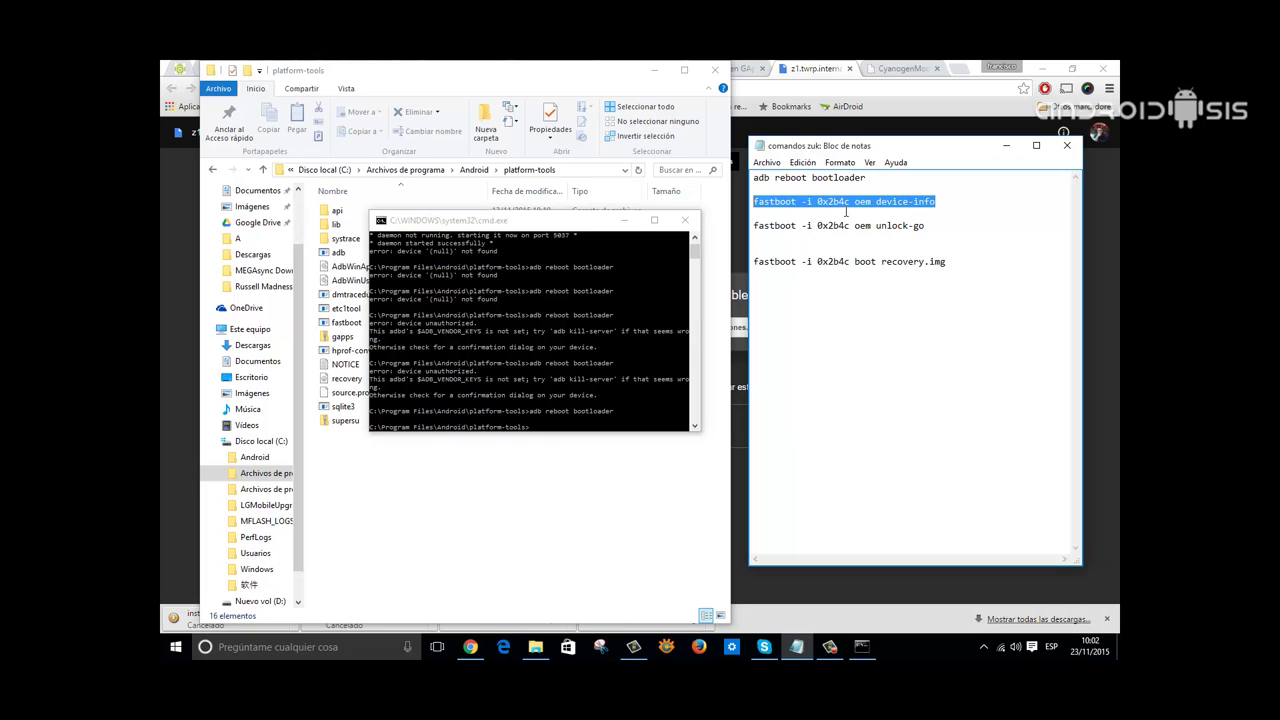
{"action": "left_click", "coordinate": [557, 430]}
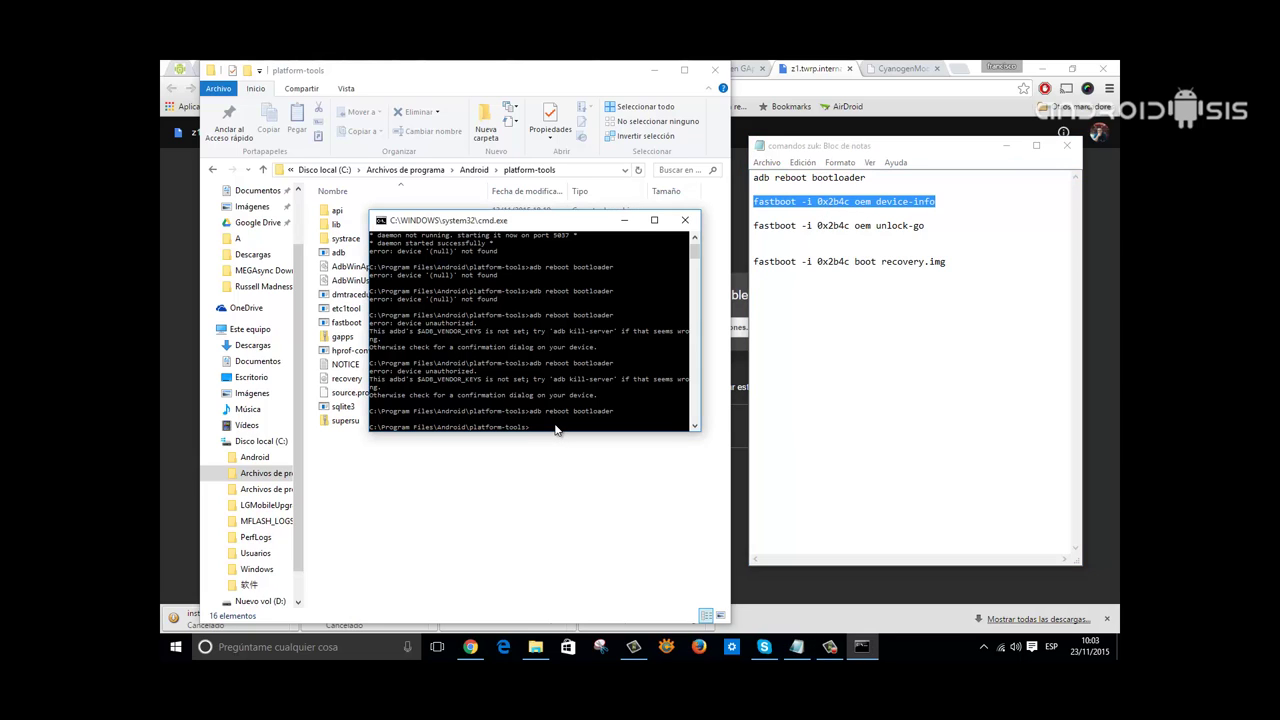
{"action": "right_click", "coordinate": [557, 430]}
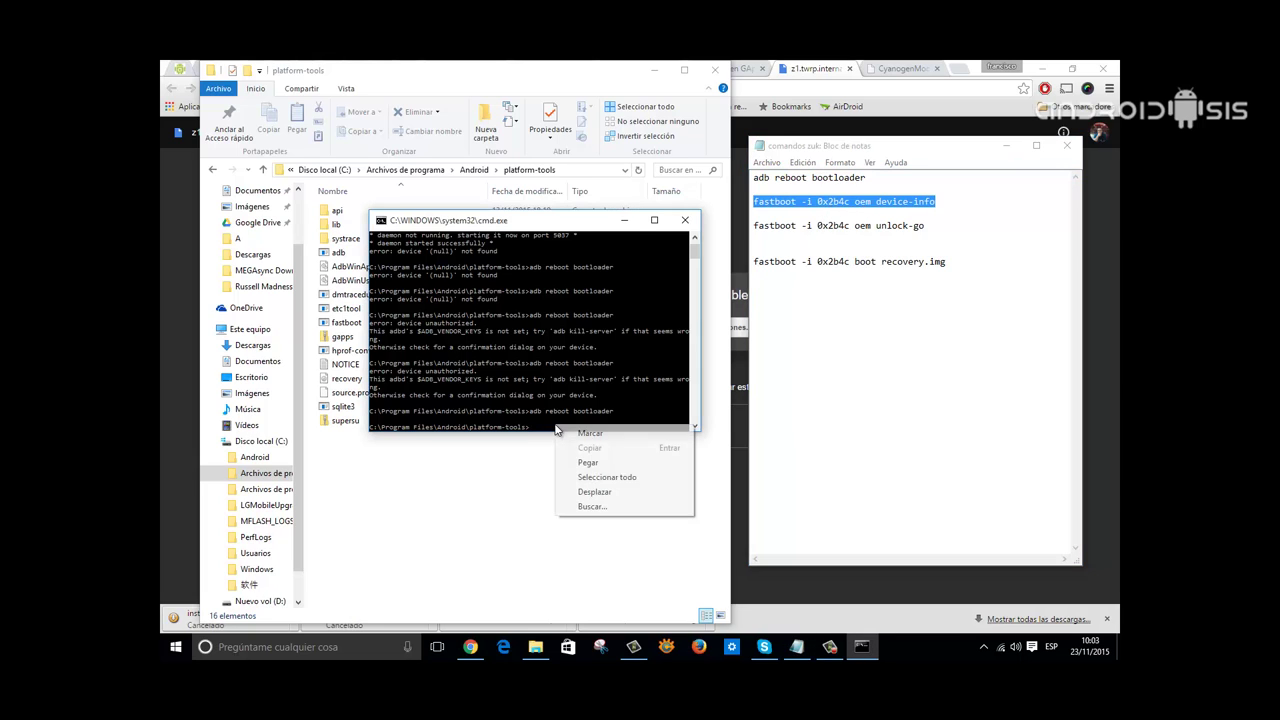
{"action": "left_click", "coordinate": [613, 462]}
{"action": "key", "text": "Return"}
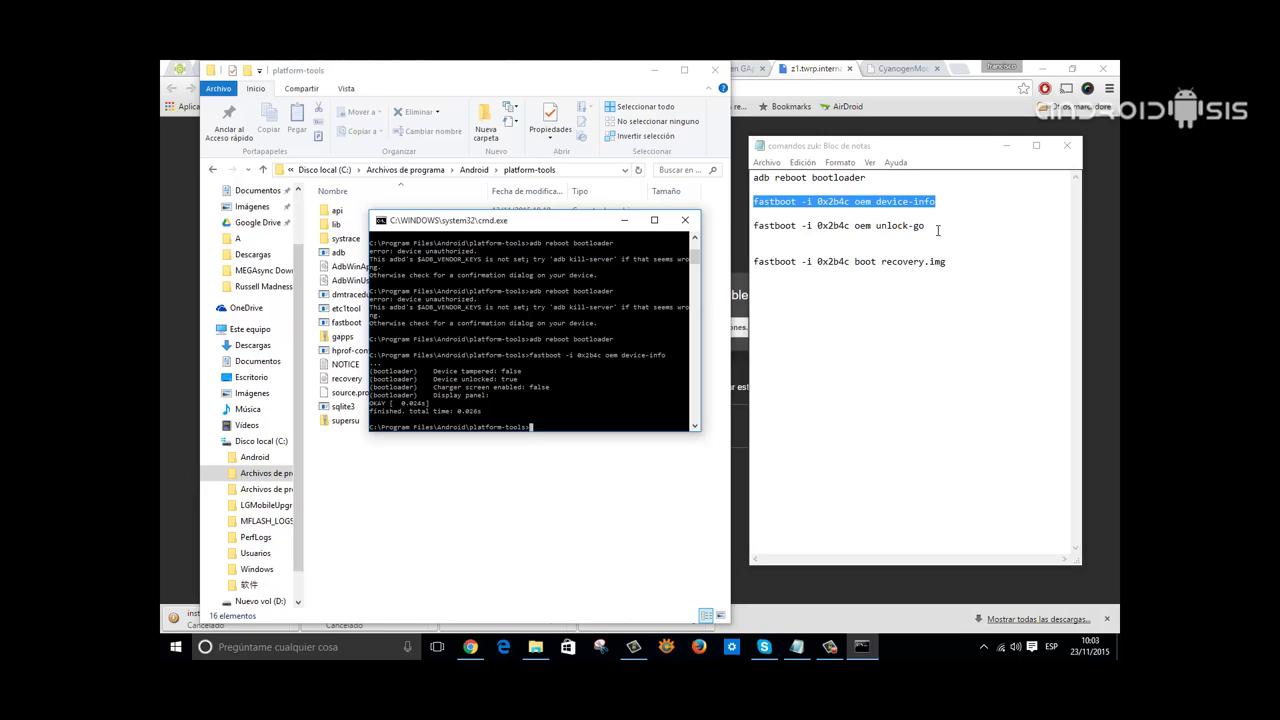
- Review the oem unlock-go, boot recovery.img and adb reboot bootloader commands in the notes
{"action": "left_click_drag", "start_coordinate": [939, 228], "coordinate": [755, 230]}
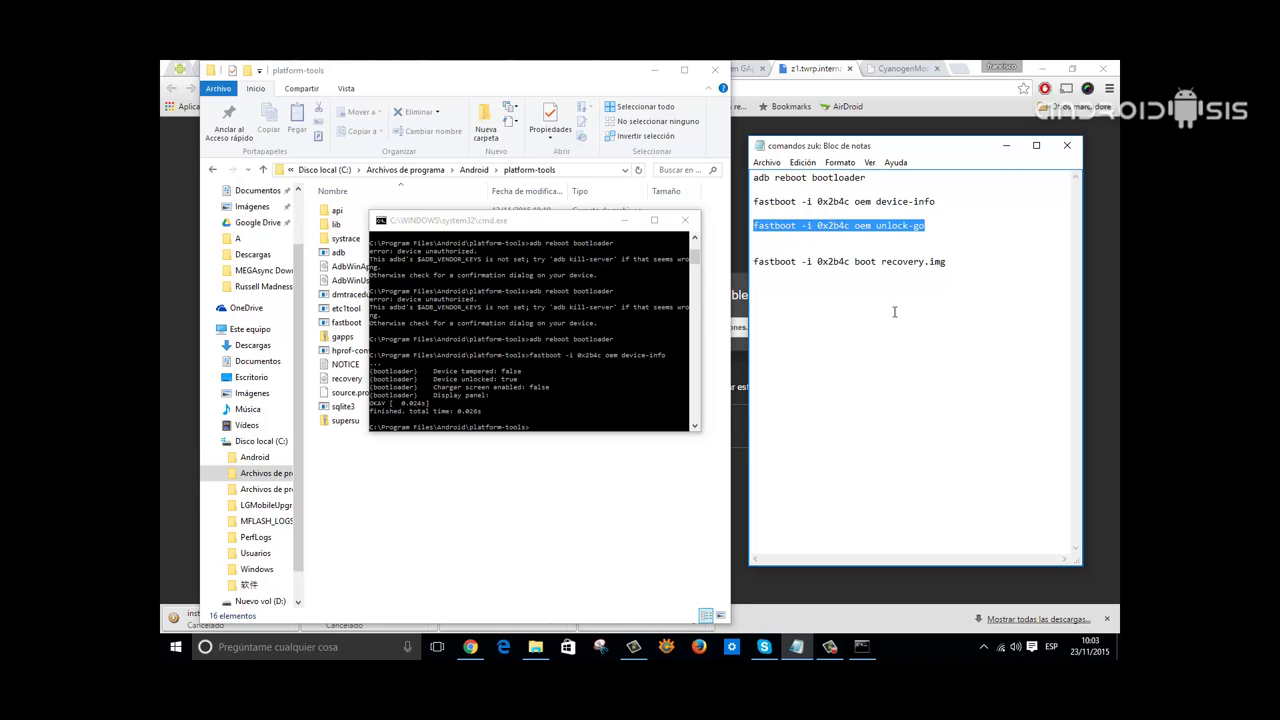
{"action": "left_click", "coordinate": [895, 261]}
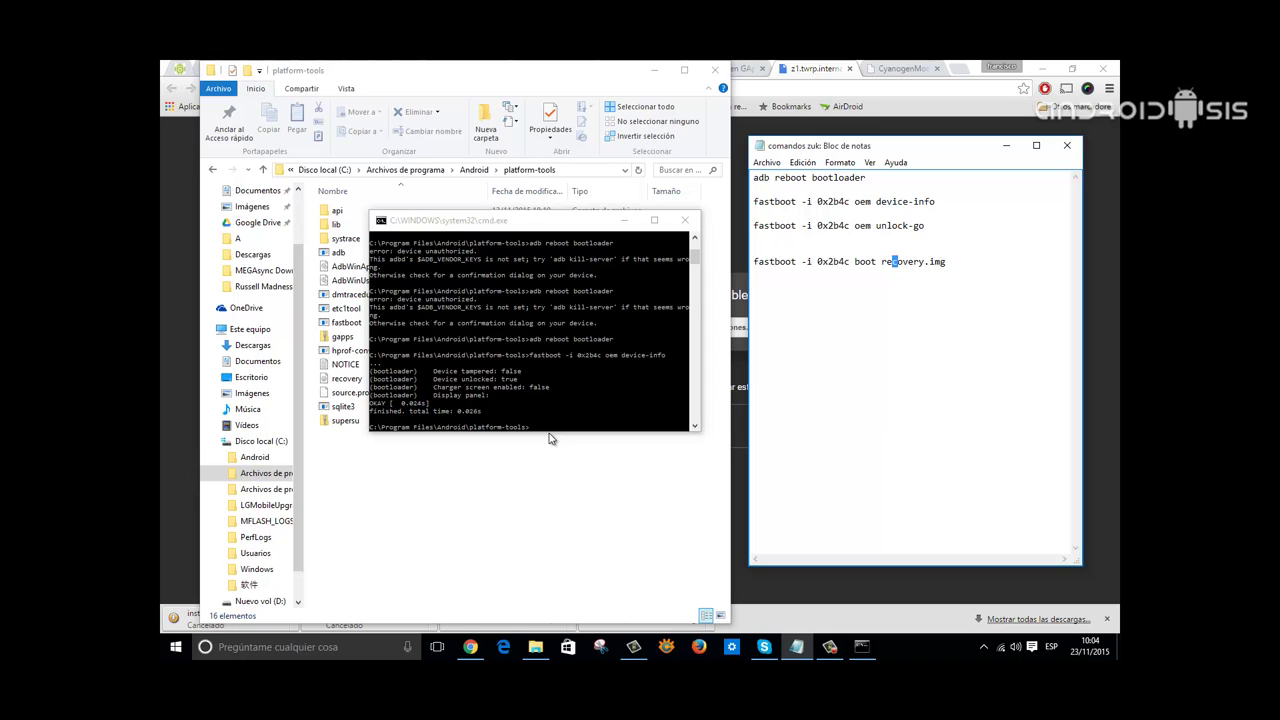
{"action": "left_click", "coordinate": [588, 427]}
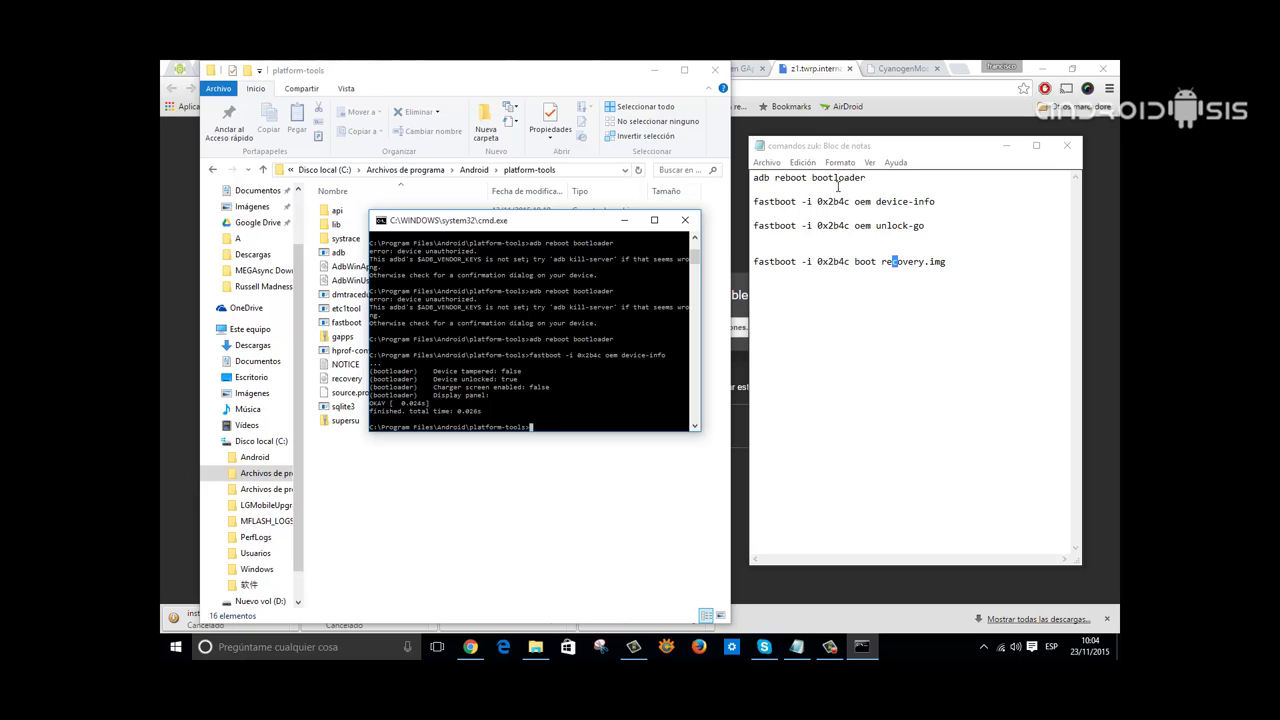
{"action": "left_click_drag", "start_coordinate": [876, 178], "coordinate": [754, 179]}
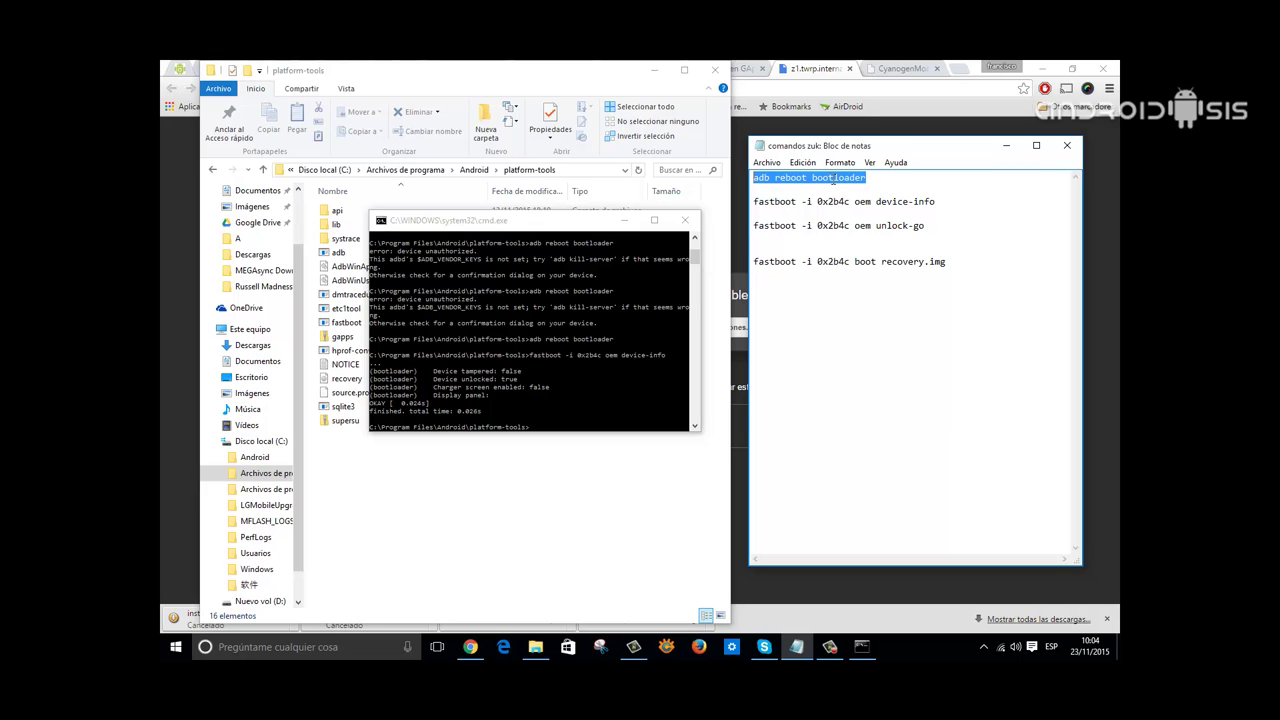
{"action": "left_click", "coordinate": [846, 352]}
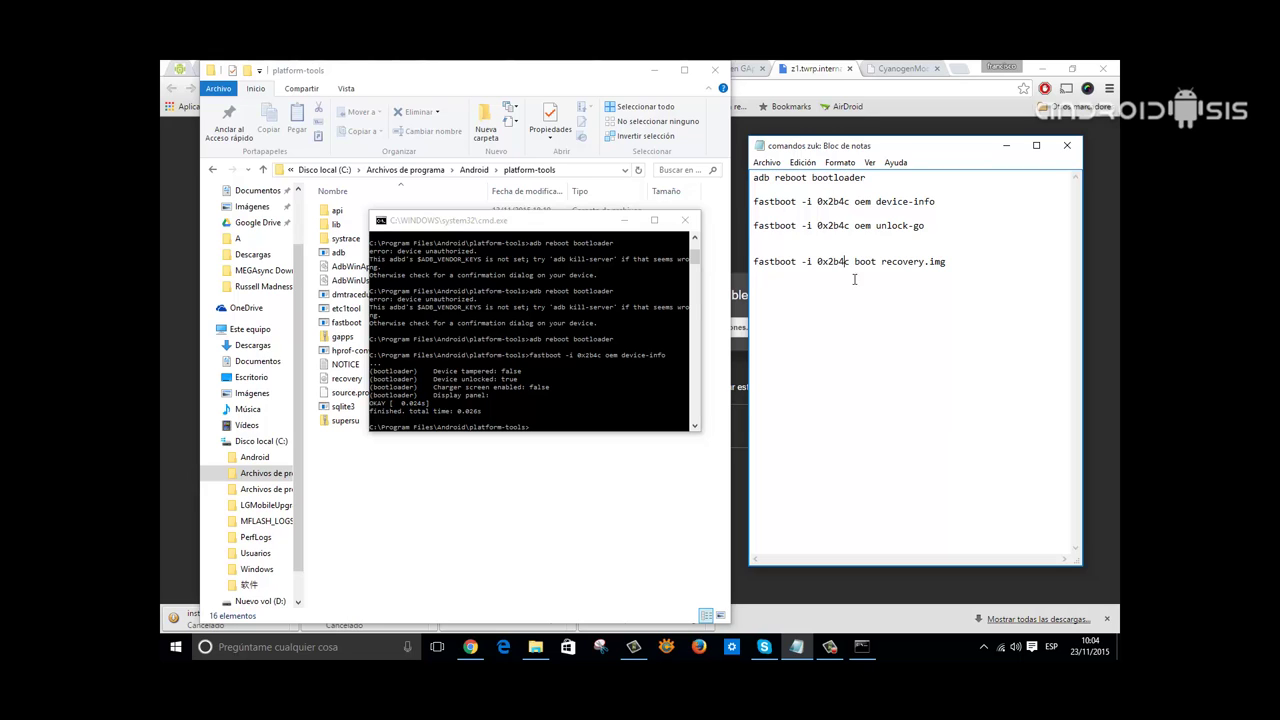
- Switch to Chrome, and bring the platform-tools folder, the notes and the command window back in front of it
{"action": "left_click", "coordinate": [743, 497]}
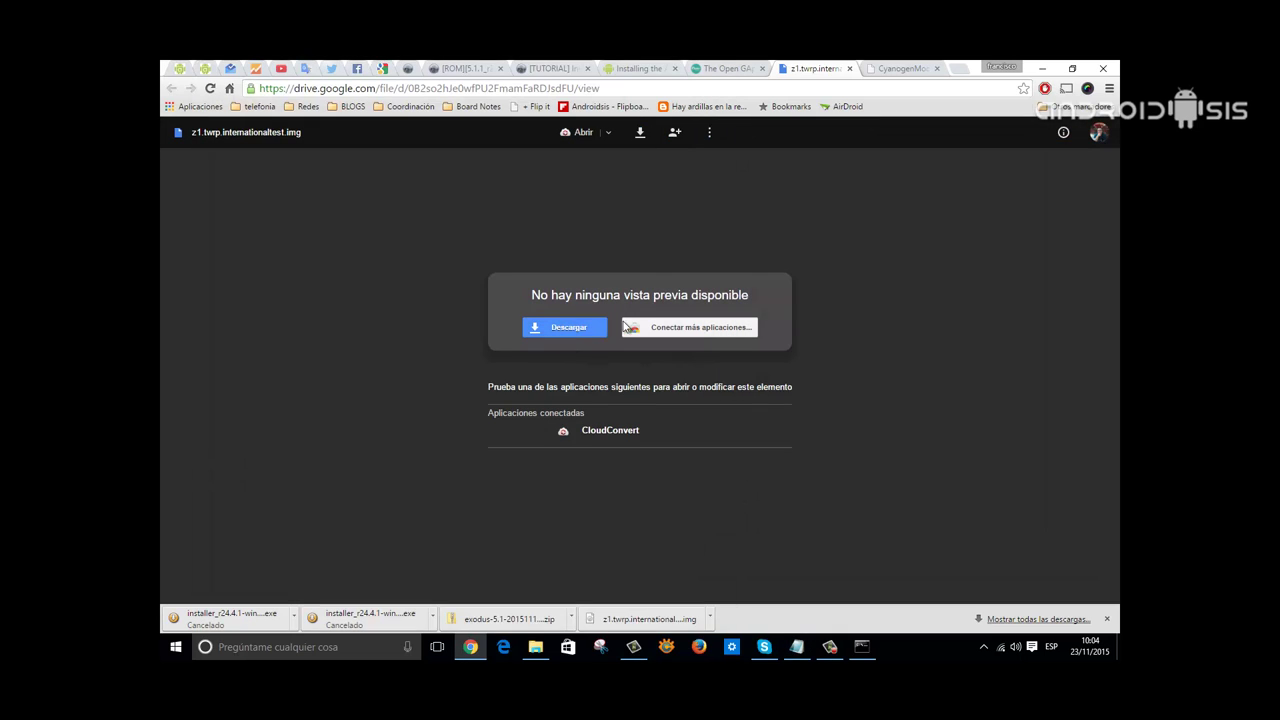
{"action": "left_click", "coordinate": [533, 649]}
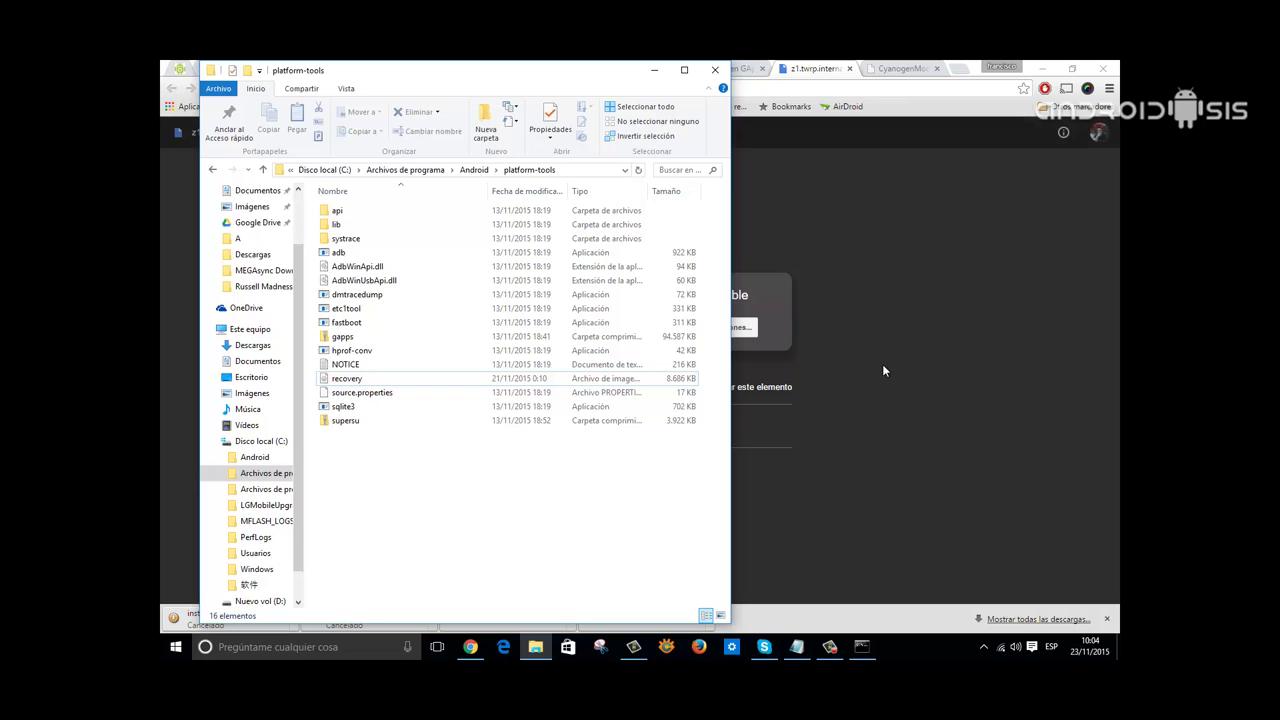
{"action": "left_click", "coordinate": [862, 650]}
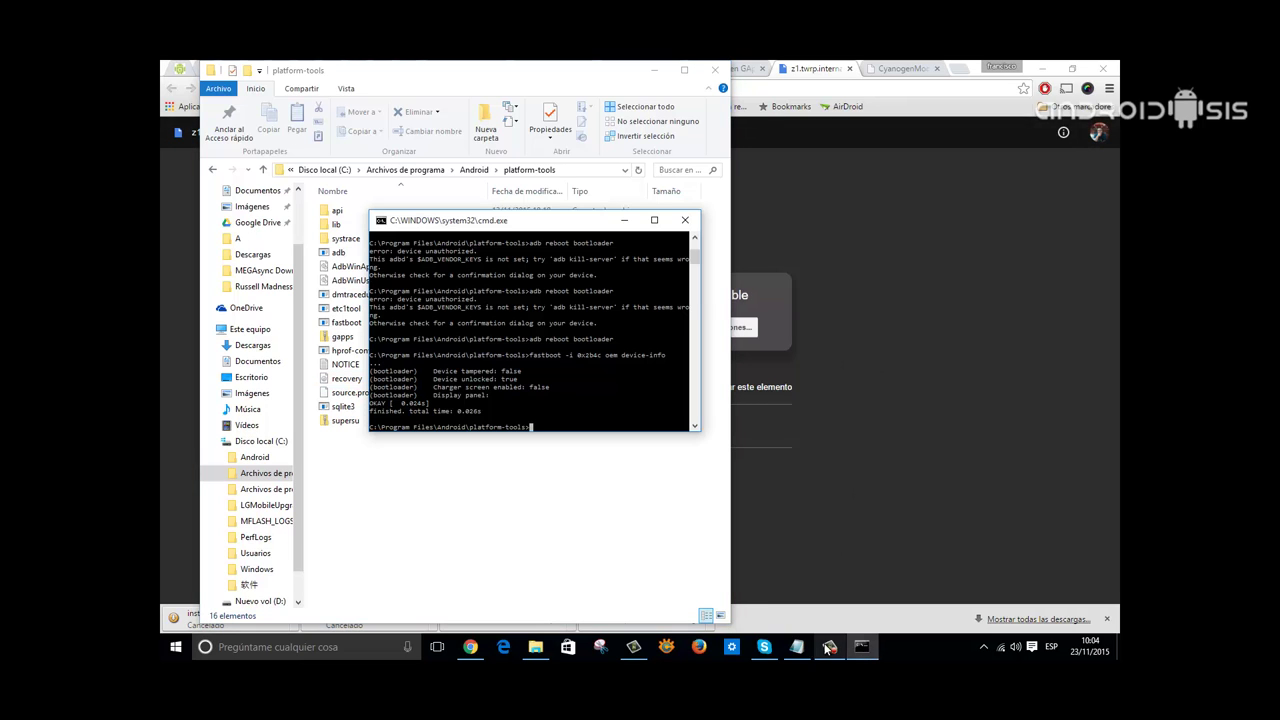
{"action": "left_click", "coordinate": [797, 647]}
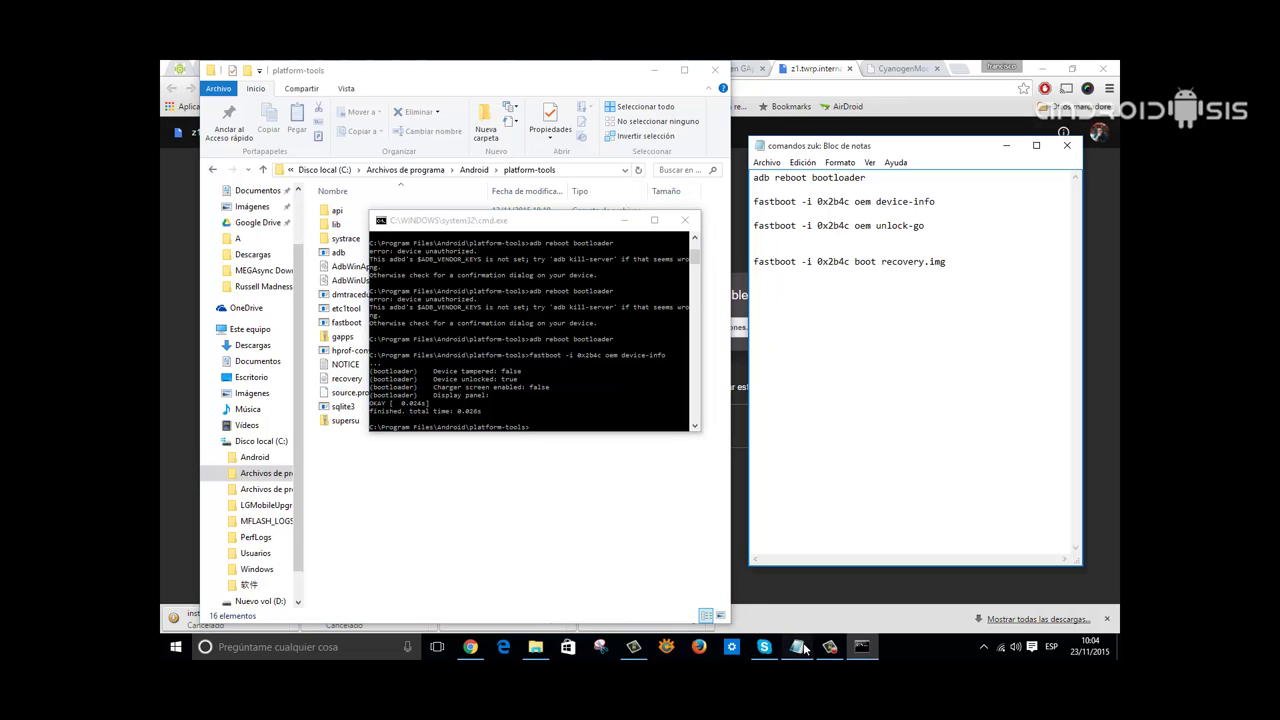
{"action": "left_click", "coordinate": [517, 413]}
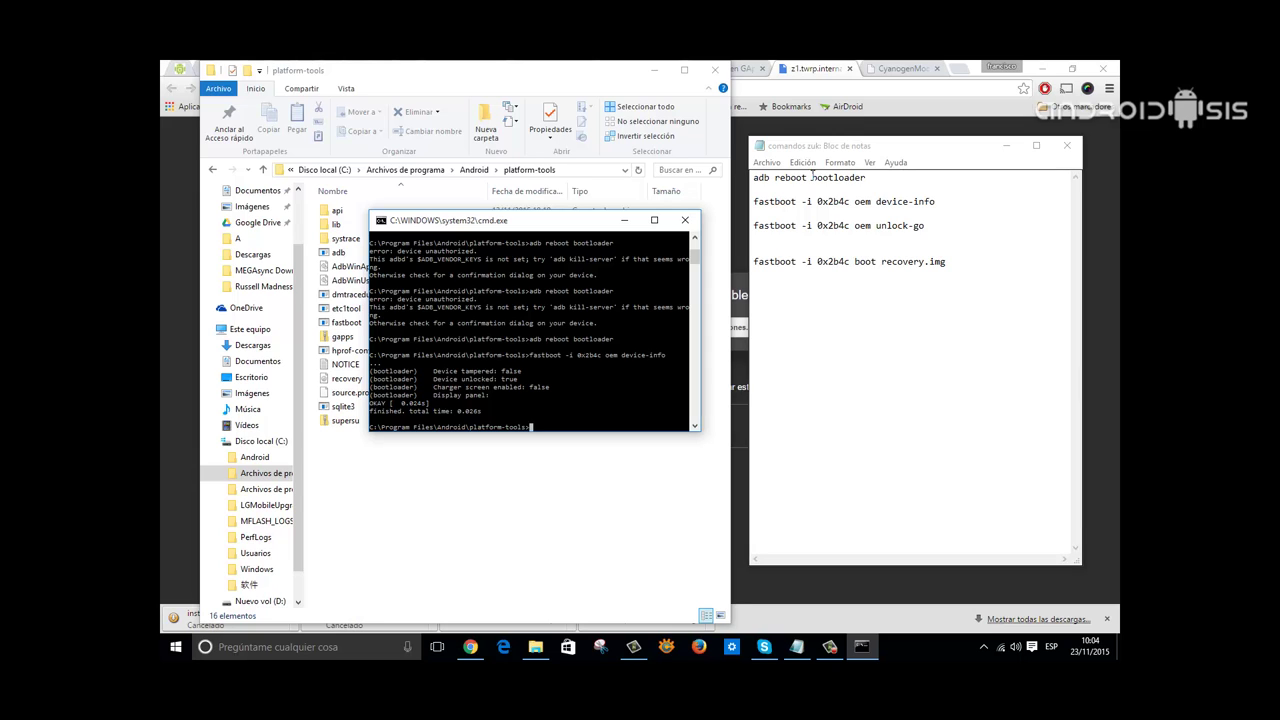
- Select the whole fastboot -i 0x2b4c boot recovery.img command in the notes
{"action": "left_click_drag", "start_coordinate": [865, 177], "coordinate": [726, 184]}
{"action": "left_click", "coordinate": [896, 270]}
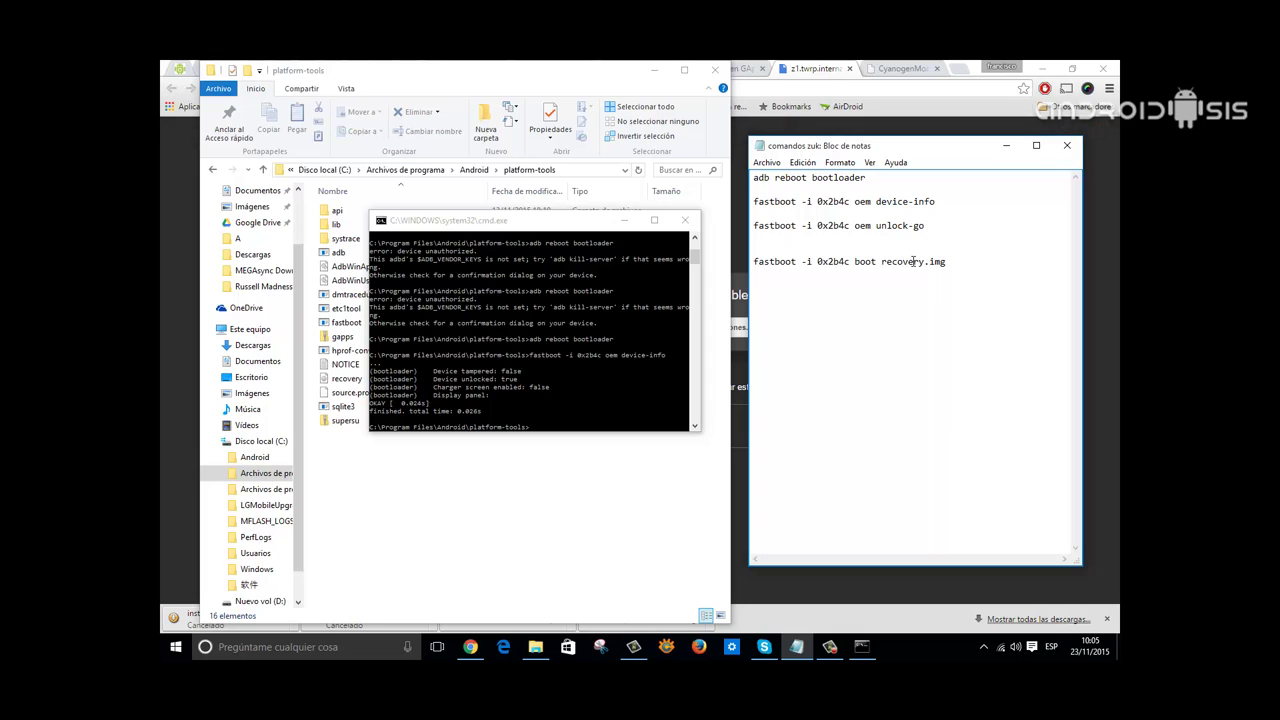
{"action": "left_click_drag", "start_coordinate": [952, 263], "coordinate": [752, 255]}
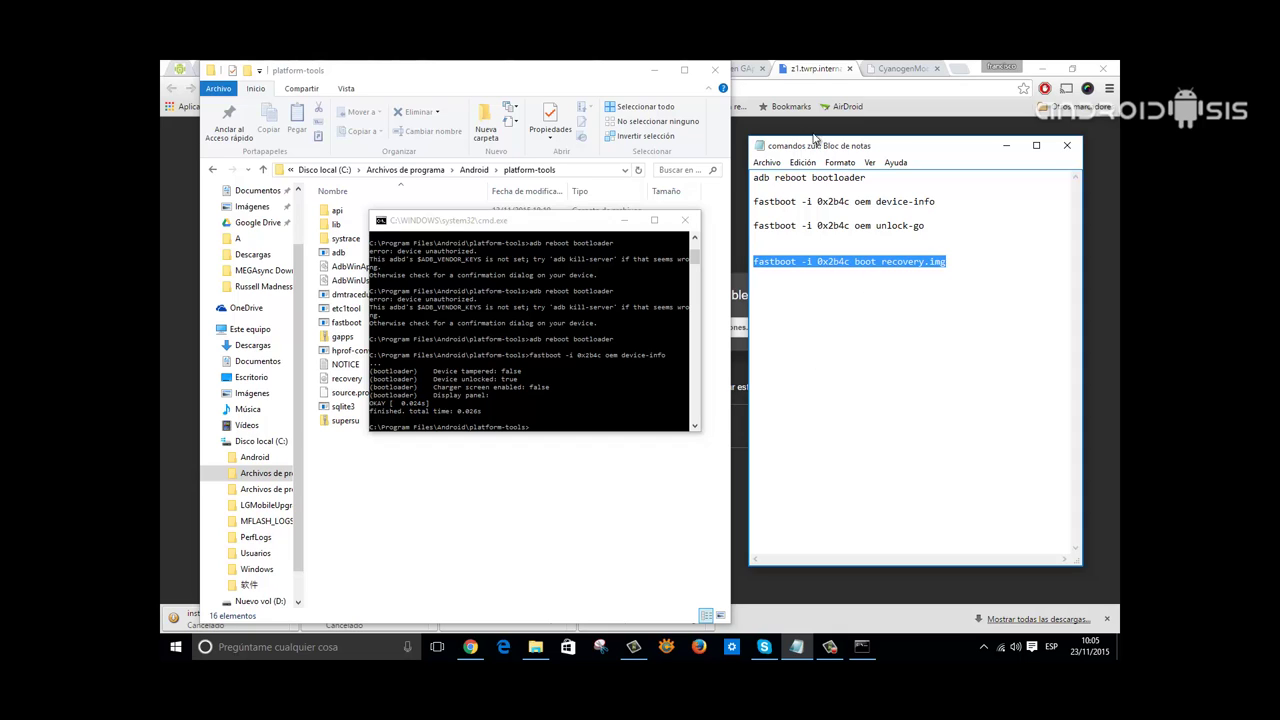
- Switch to Chrome and view the CyanogenMod downloads for the ZUK Z1 and the Open GApps download options
{"action": "left_click", "coordinate": [905, 70]}
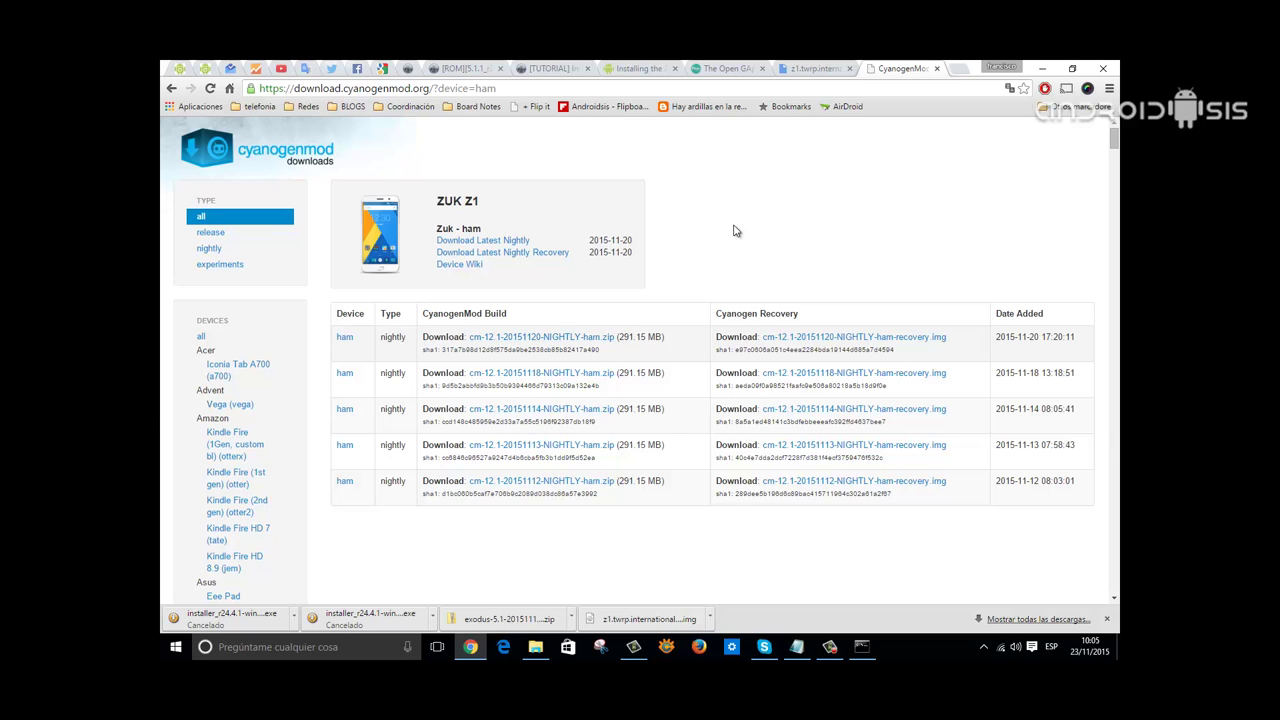
{"action": "left_click", "coordinate": [733, 69]}
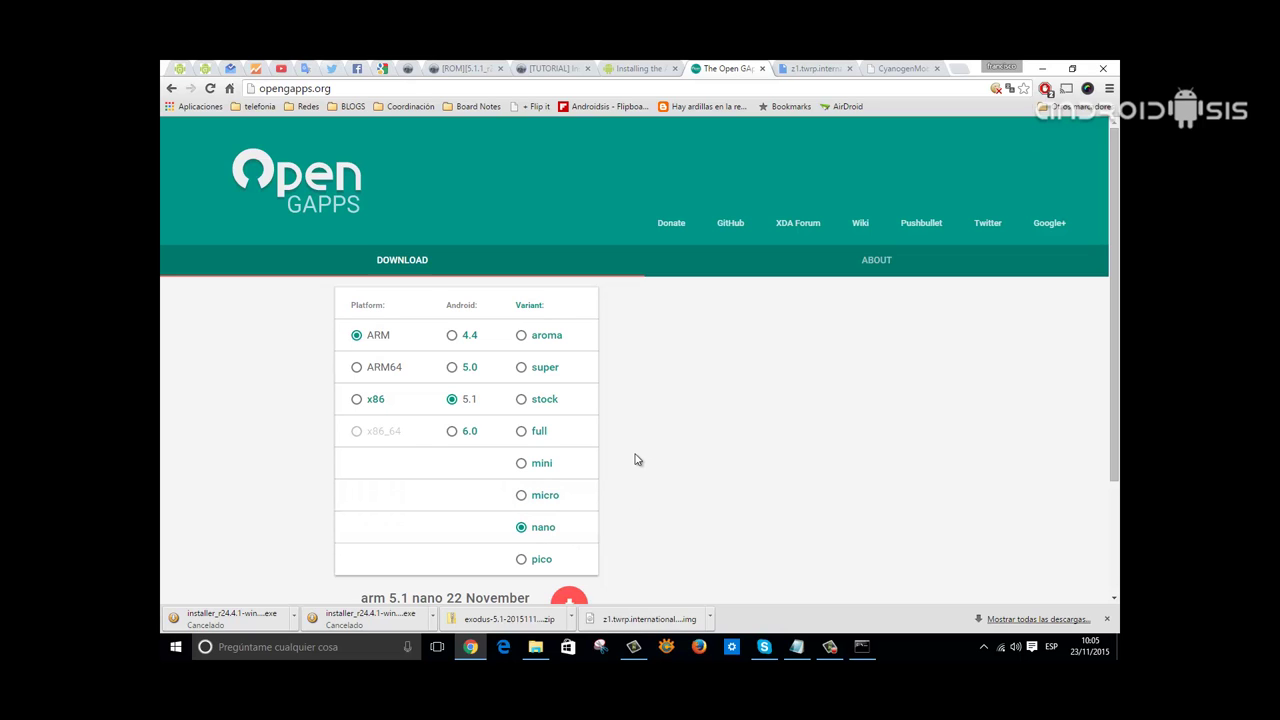
{"action": "left_click", "coordinate": [886, 69]}
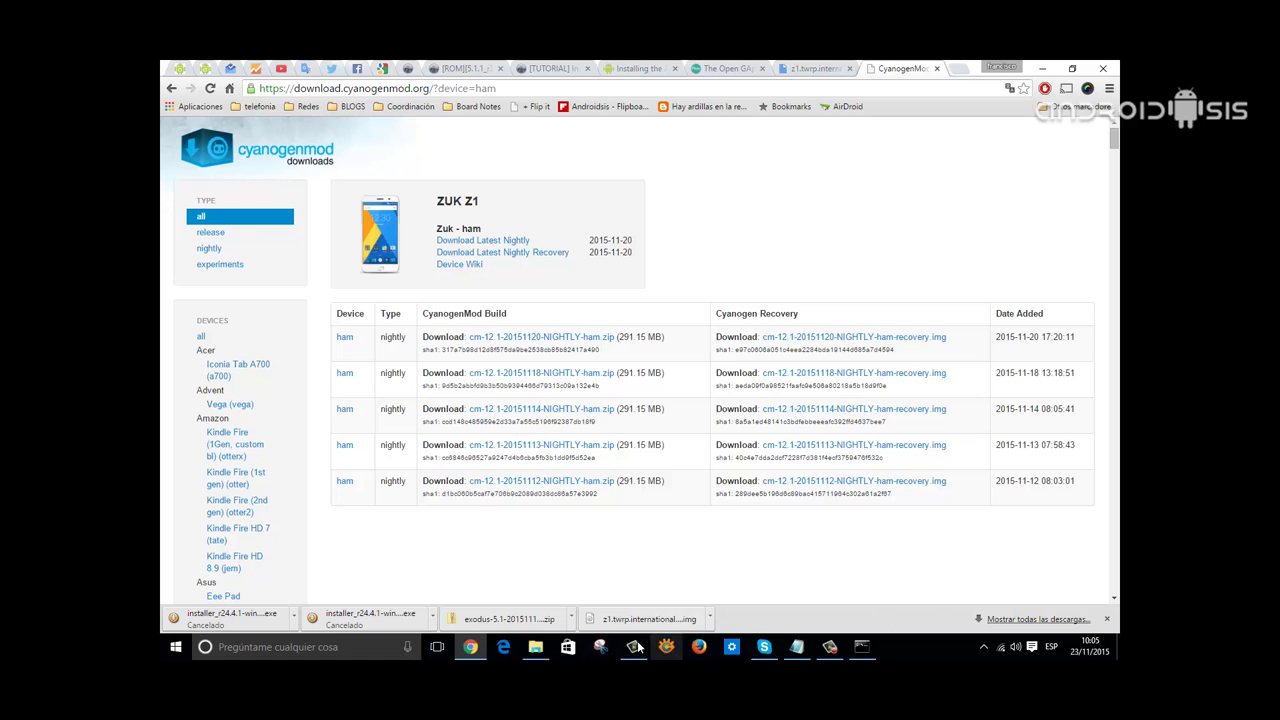
- Look over the platform-tools folder and File Explorer's pinned and frequent locations, and return to the CyanogenMod and Open GApps pages in Chrome
{"action": "left_click", "coordinate": [535, 646]}
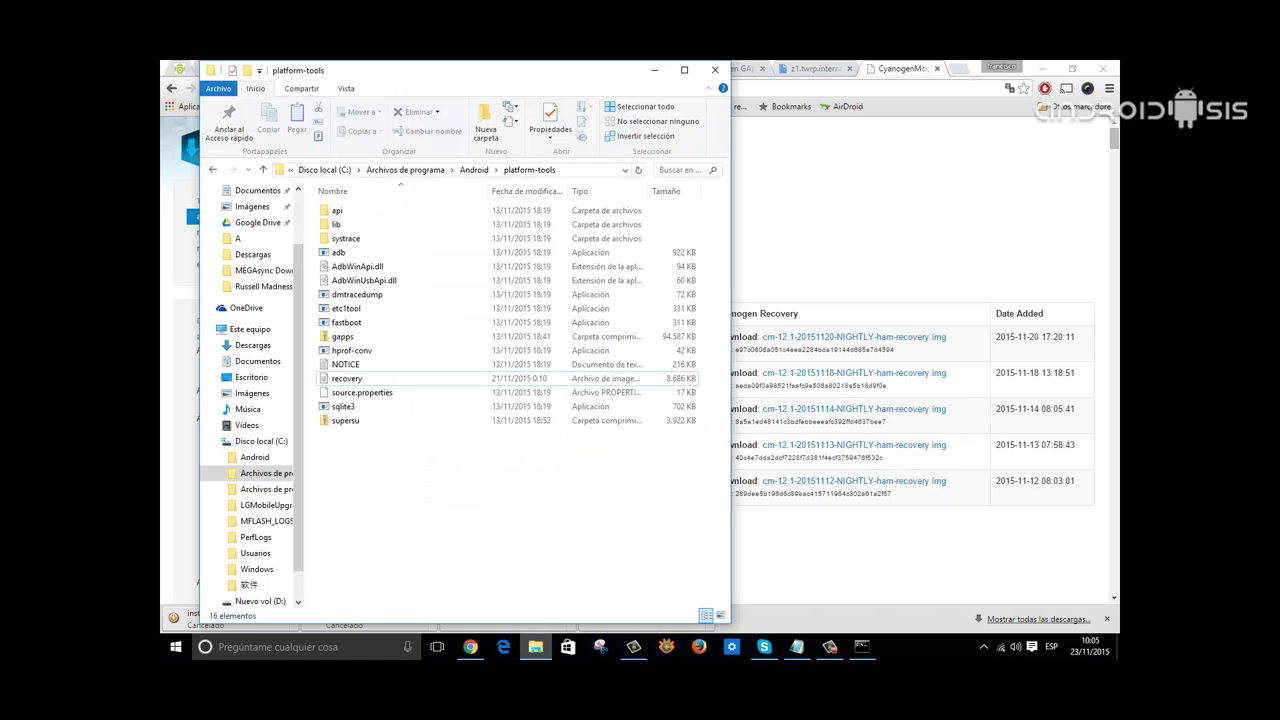
{"action": "left_click_drag", "start_coordinate": [541, 652], "coordinate": [580, 490]}
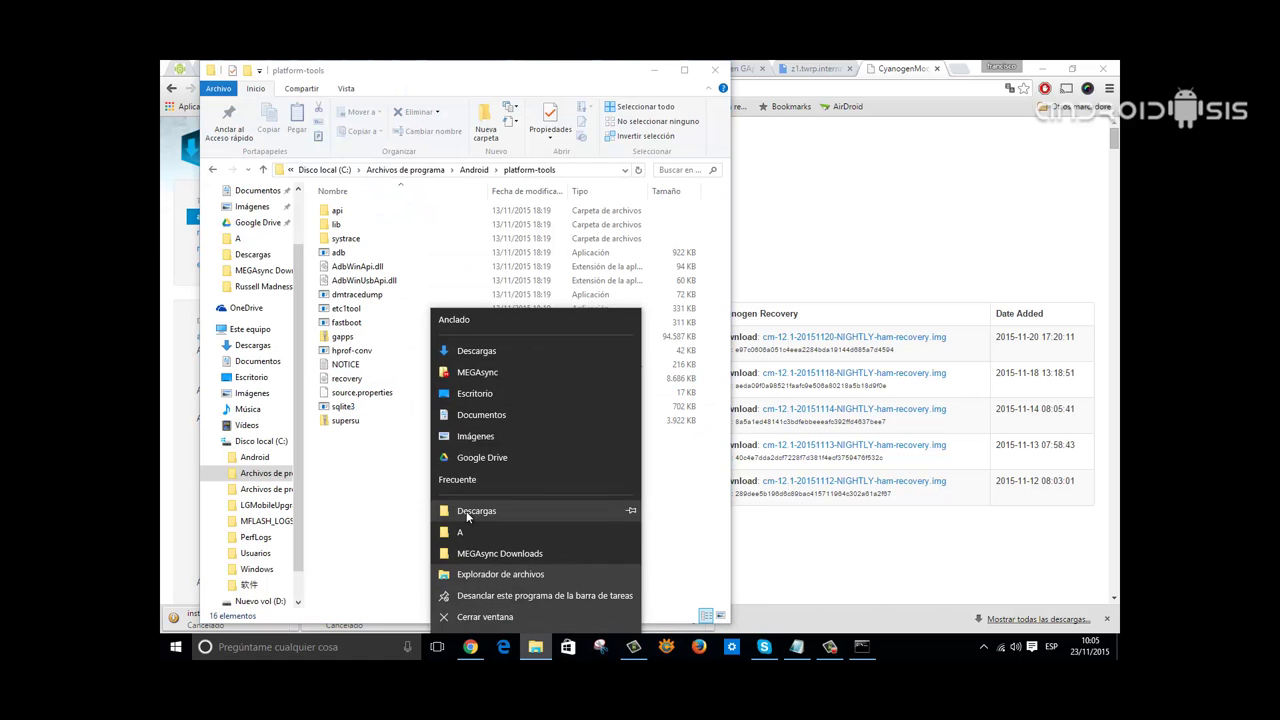
{"action": "left_click", "coordinate": [373, 504]}
{"action": "scroll", "coordinate": [286, 468], "scroll_direction": "down", "scroll_amount": 1}
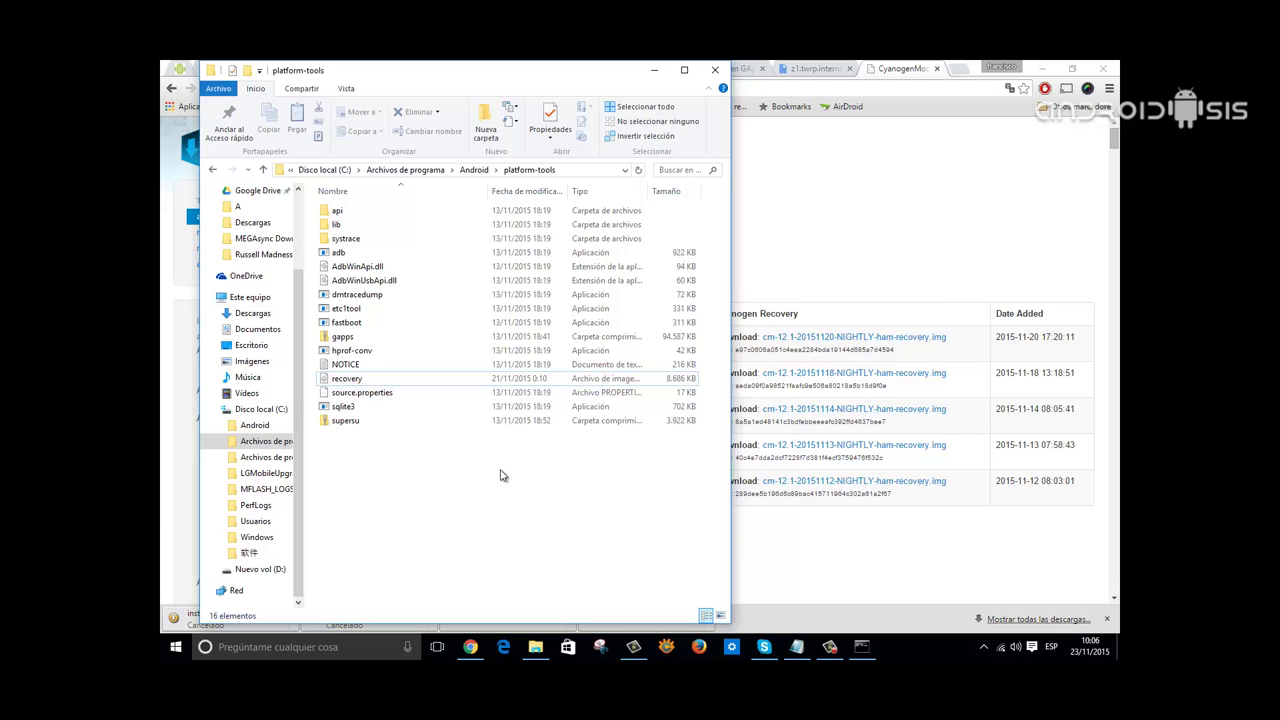
{"action": "left_click", "coordinate": [866, 232]}
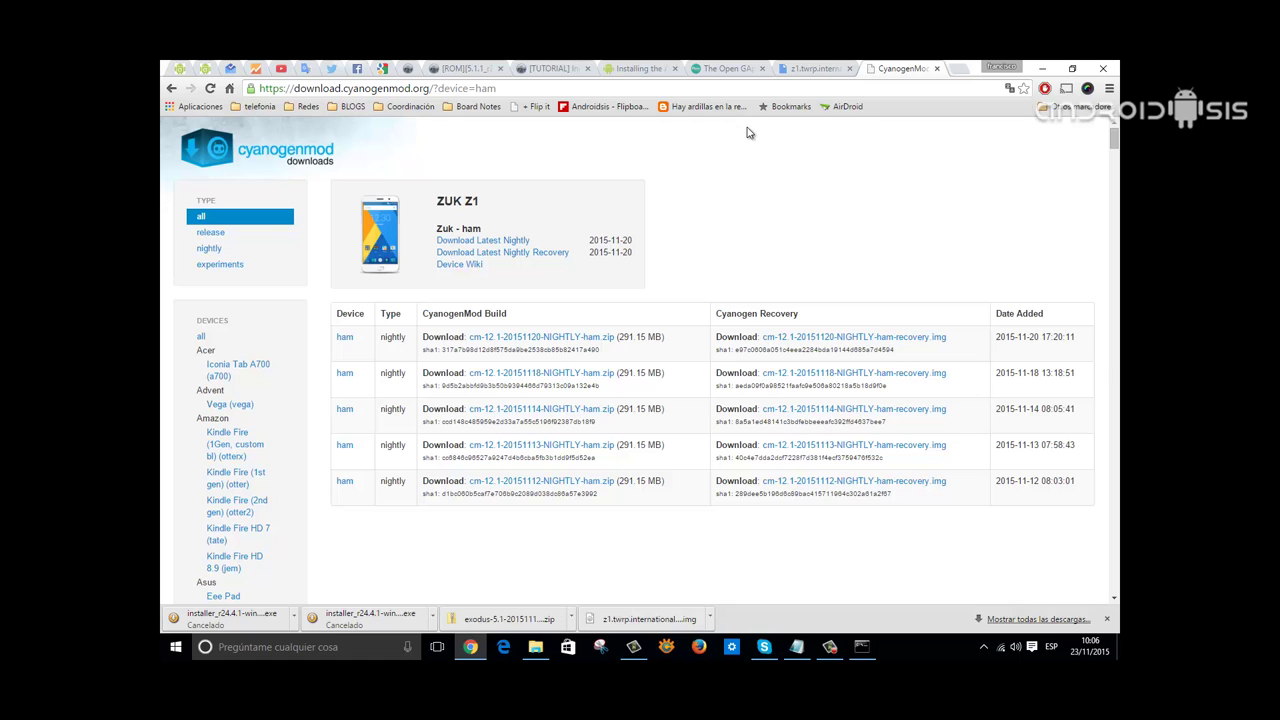
{"action": "left_click", "coordinate": [725, 68]}
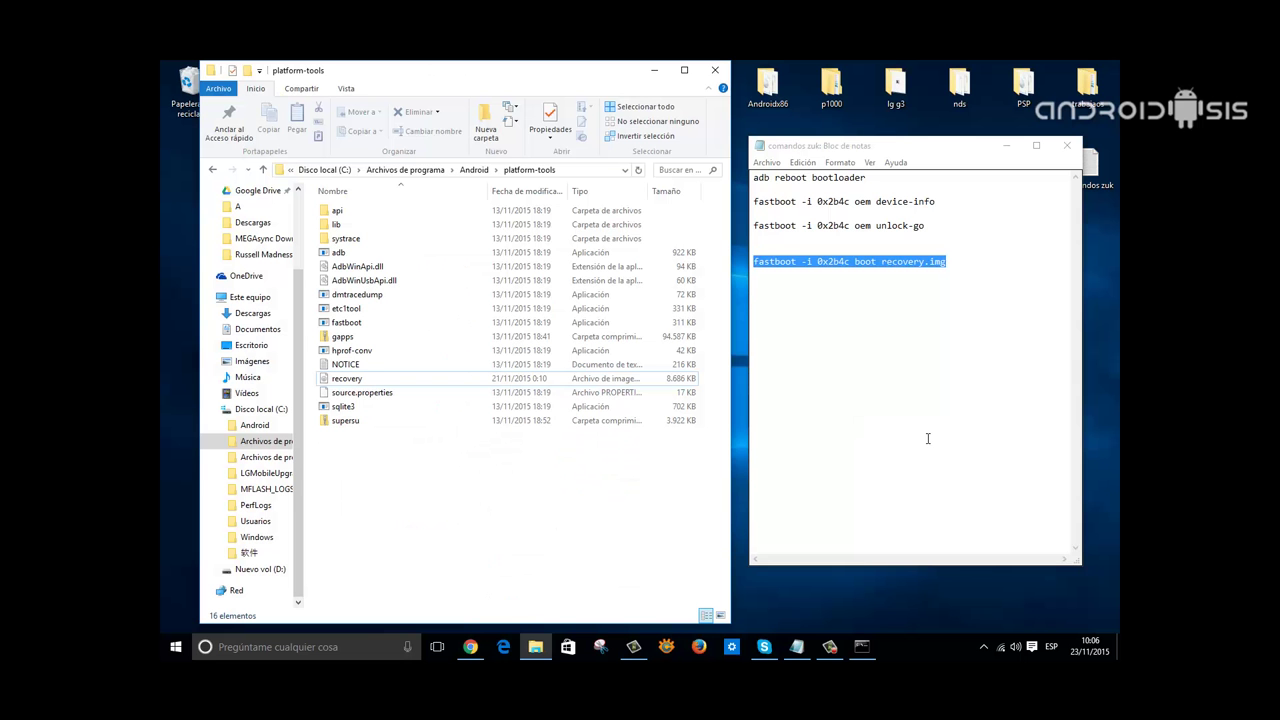
- Copy the selected fastboot -i 0x2b4c boot recovery.img command from the notes and paste it at the command window's prompt
{"action": "left_click", "coordinate": [862, 647]}
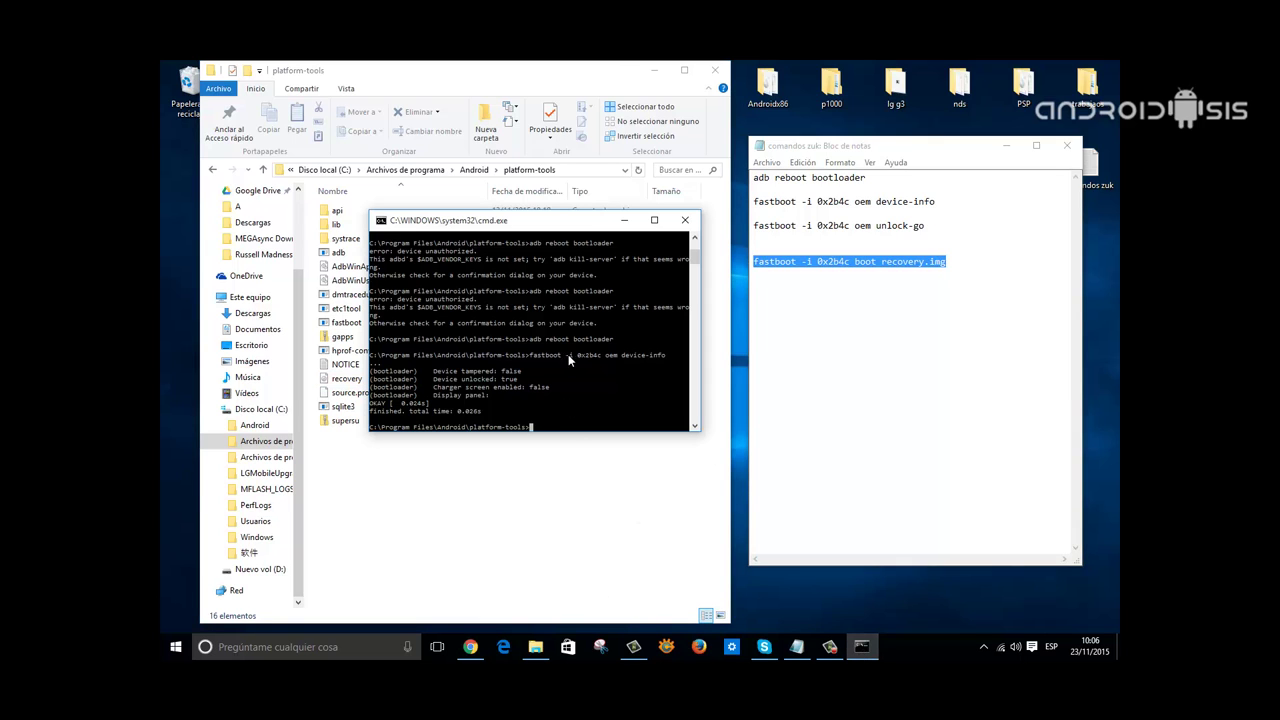
{"action": "right_click", "coordinate": [893, 268]}
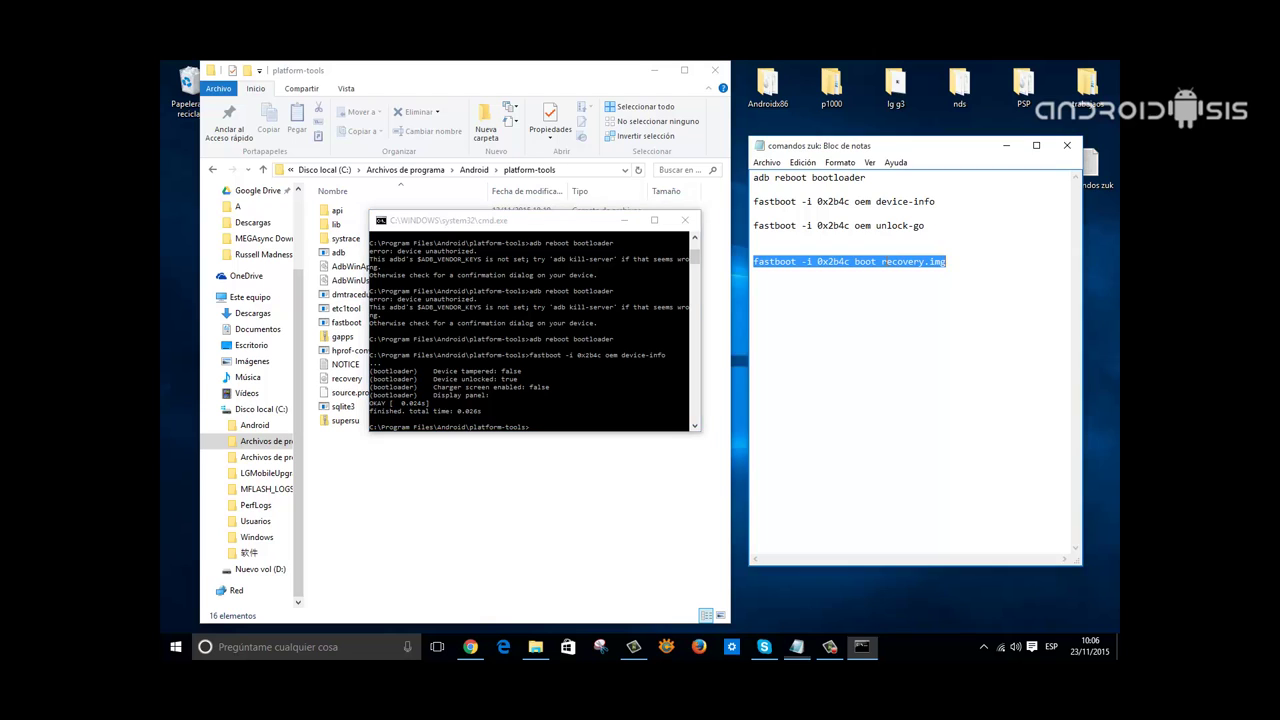
{"action": "left_click", "coordinate": [920, 303]}
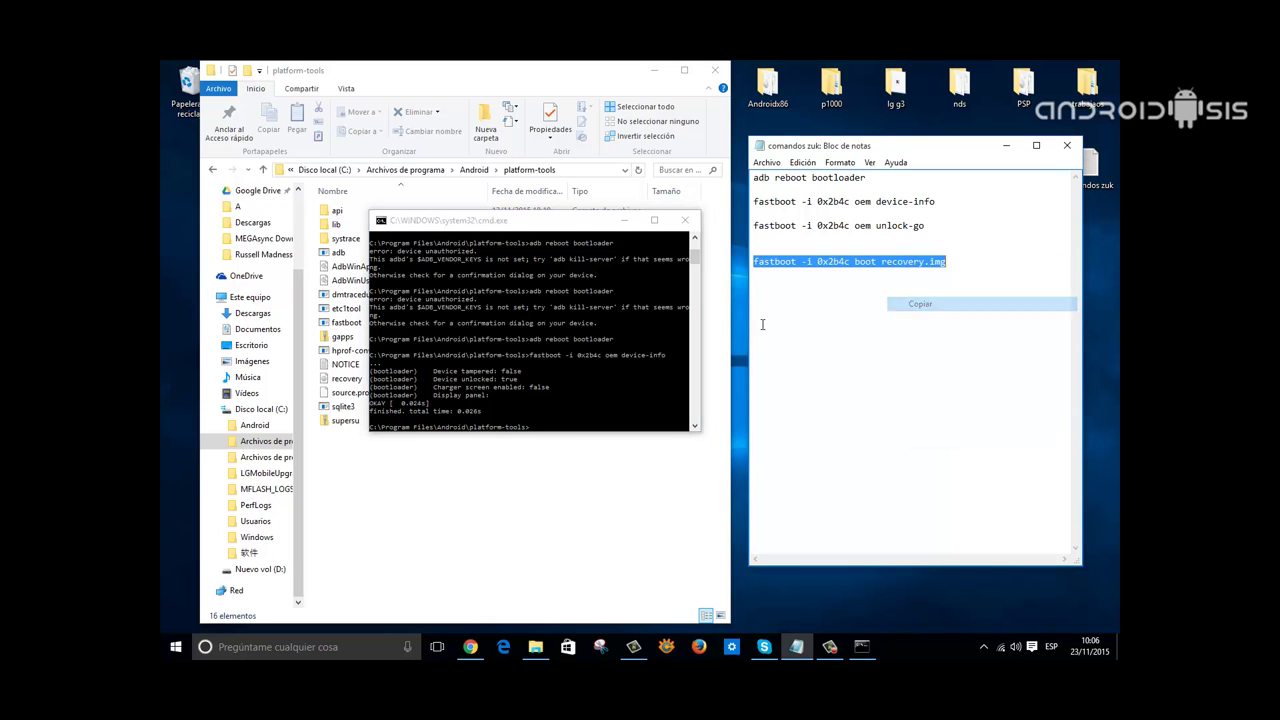
{"action": "left_click", "coordinate": [551, 428]}
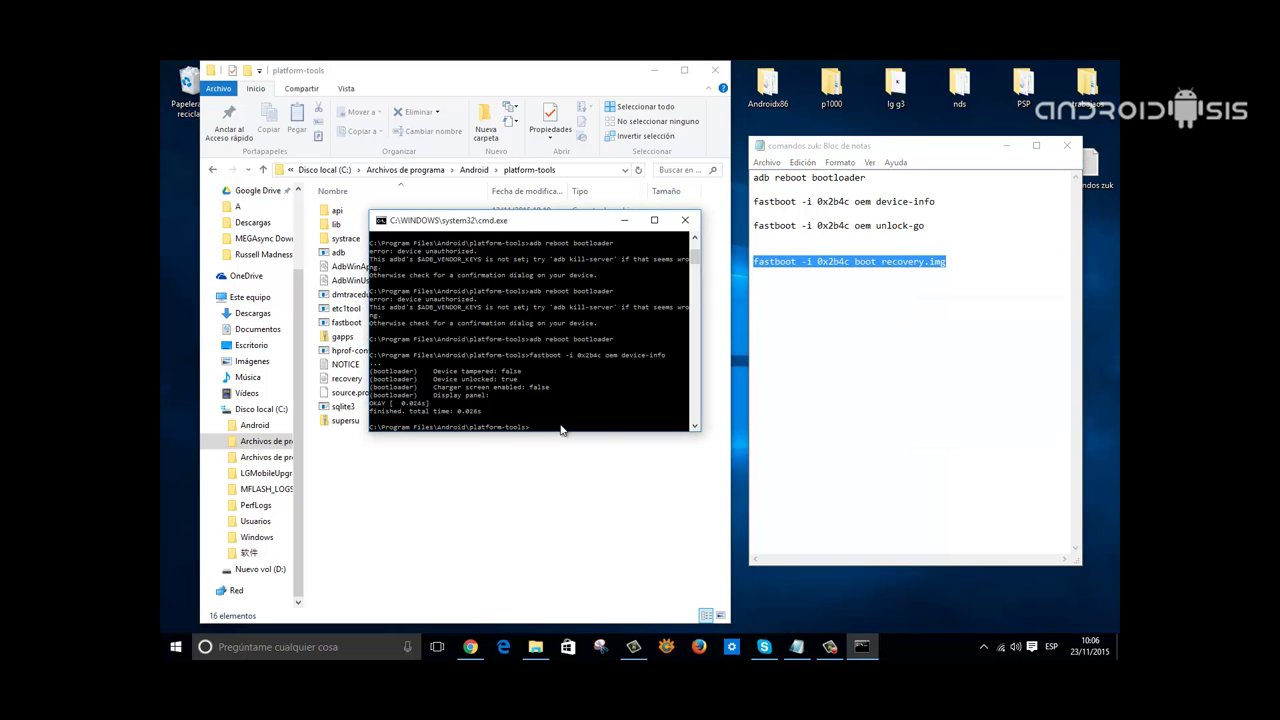
{"action": "right_click", "coordinate": [561, 430]}
{"action": "left_click", "coordinate": [608, 464]}
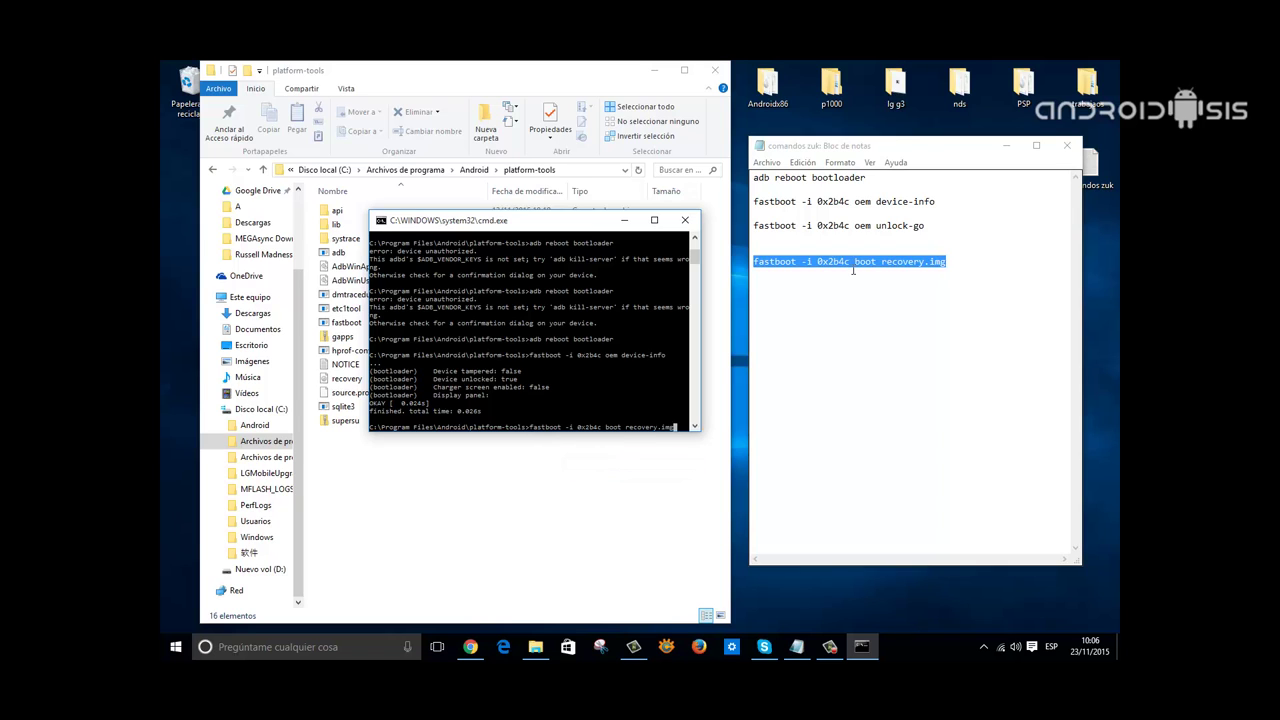
- Check the recovery.img name in the notes against the recovery file in platform-tools, and run the pasted fastboot boot command
{"action": "left_click", "coordinate": [855, 311]}
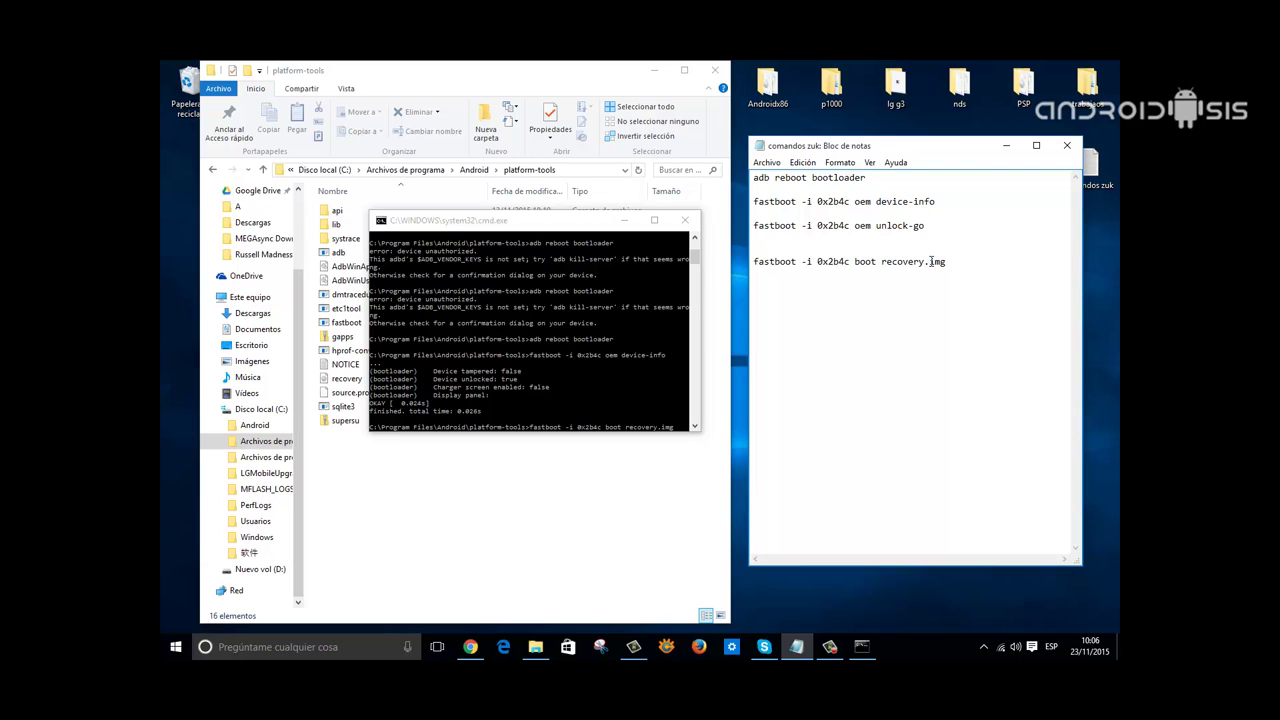
{"action": "left_click", "coordinate": [485, 508]}
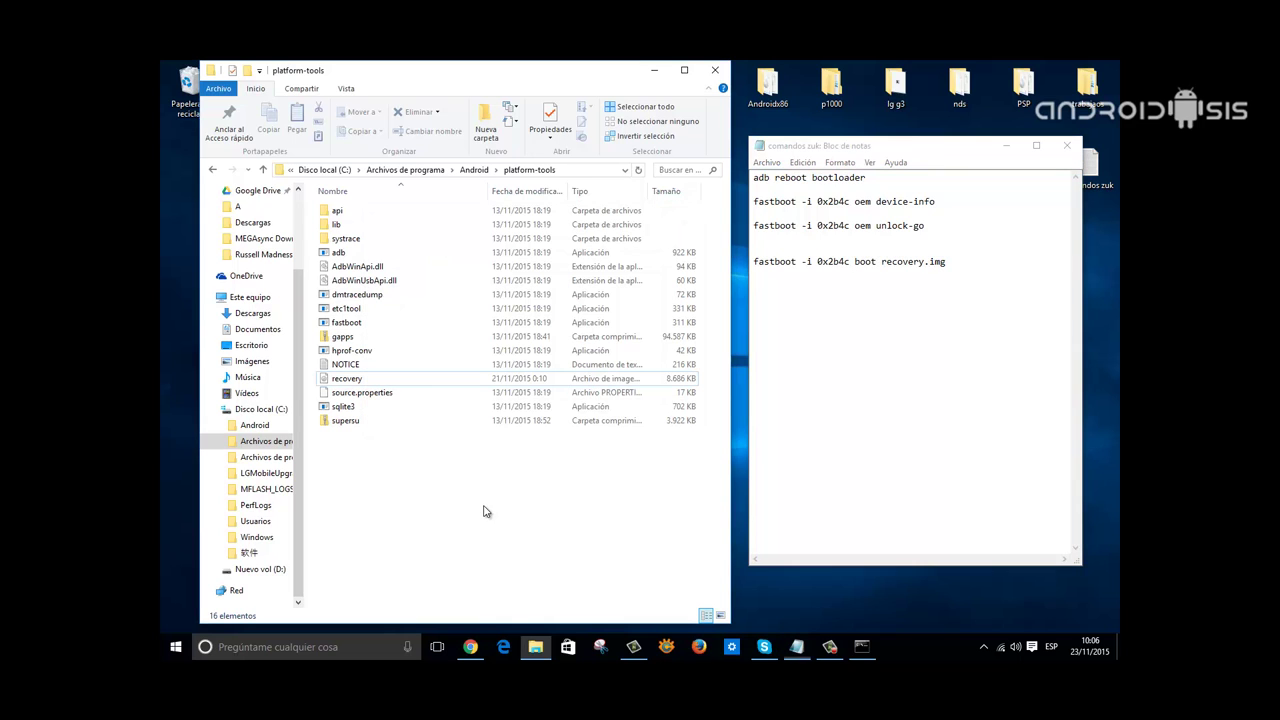
{"action": "left_click", "coordinate": [355, 385]}
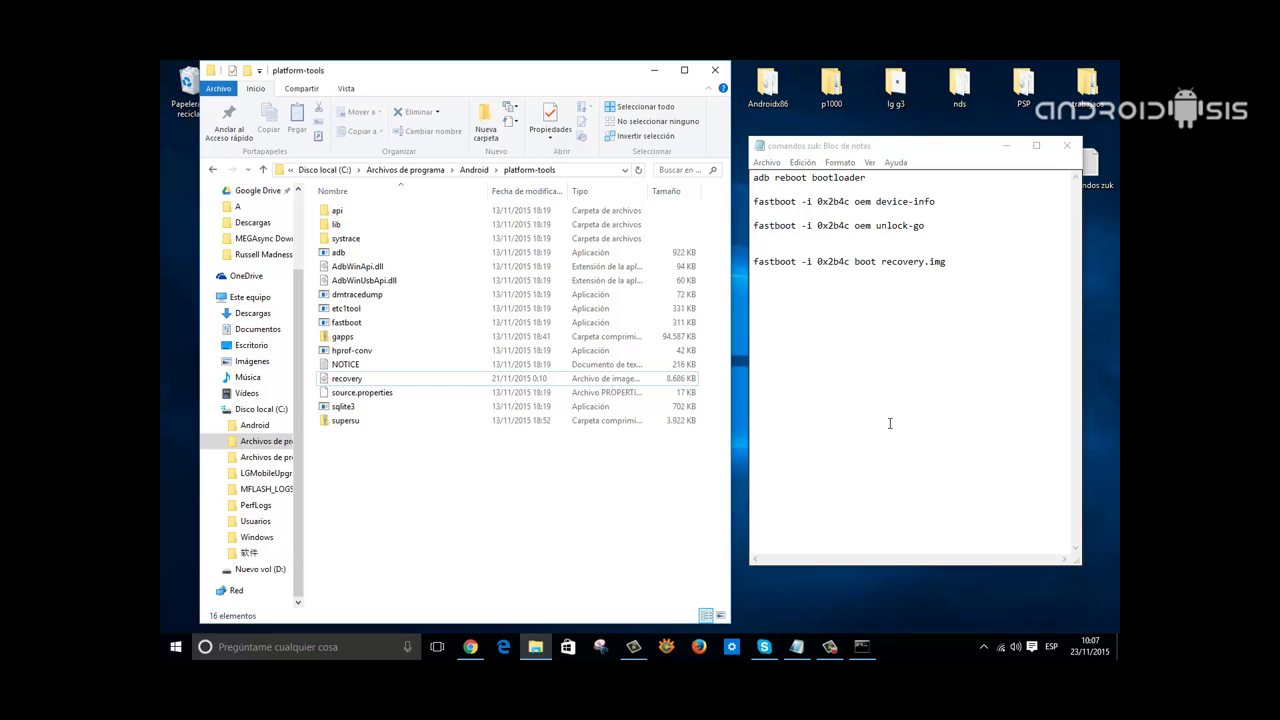
{"action": "left_click", "coordinate": [862, 647]}
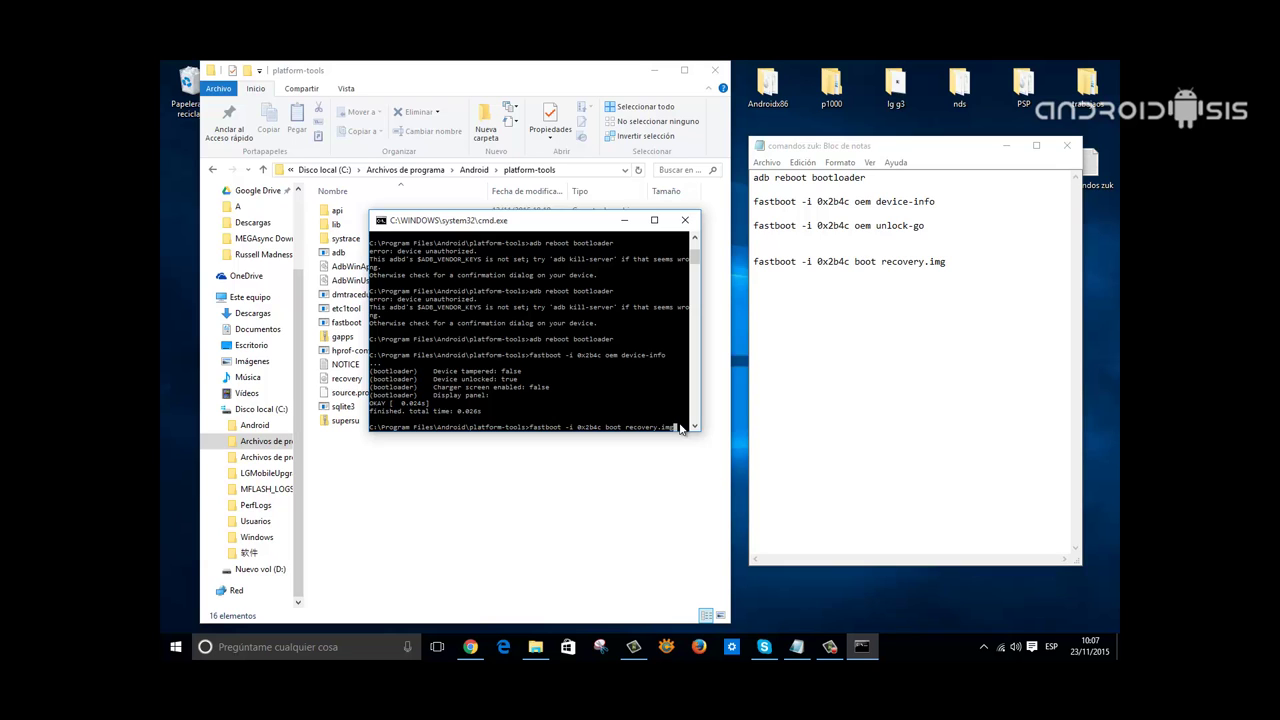
{"action": "key", "text": "Return"}
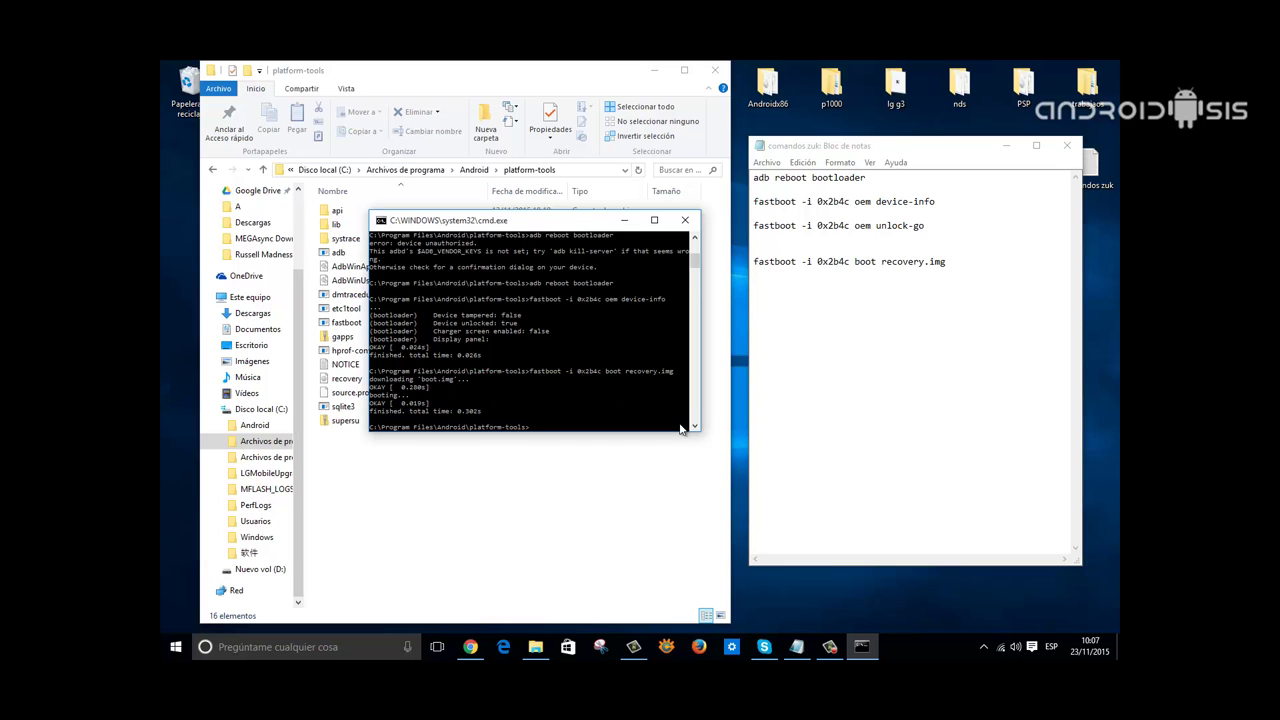